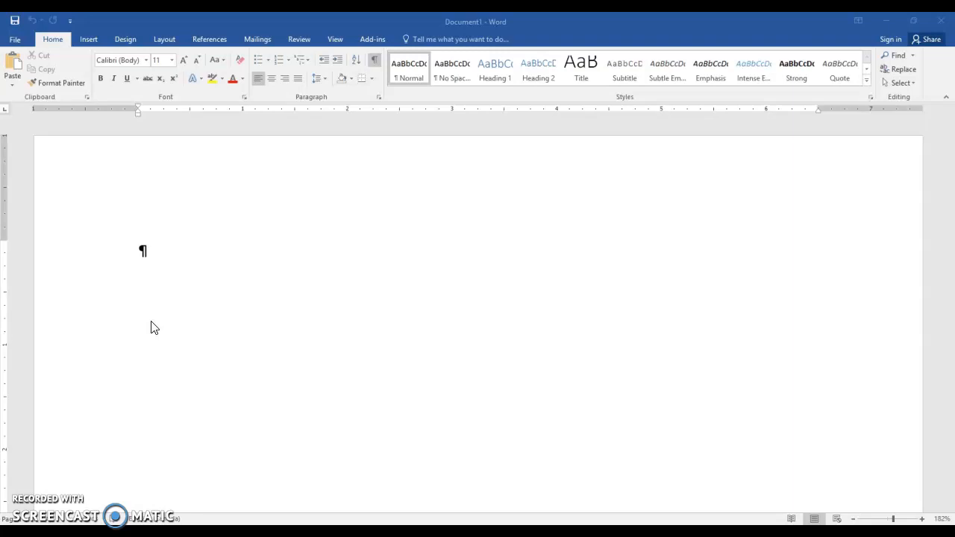
Apply the No Spacing style to the blank paragraph and insert a table with four columns and seven rows
click(152, 255)
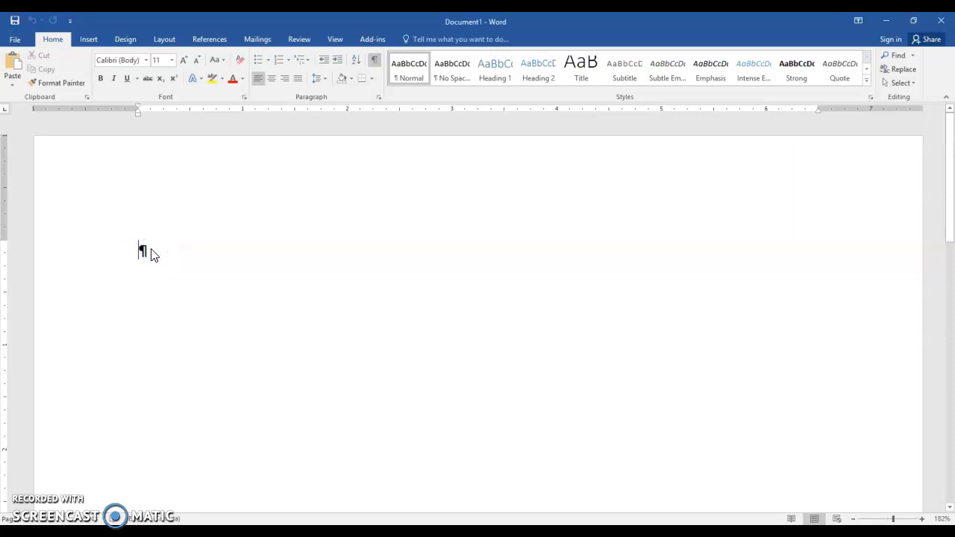
click(456, 76)
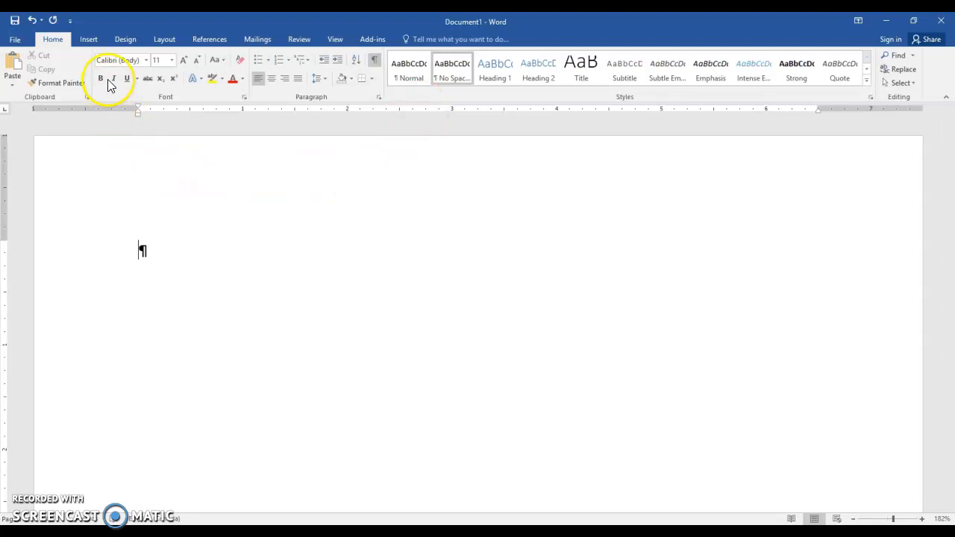
click(93, 40)
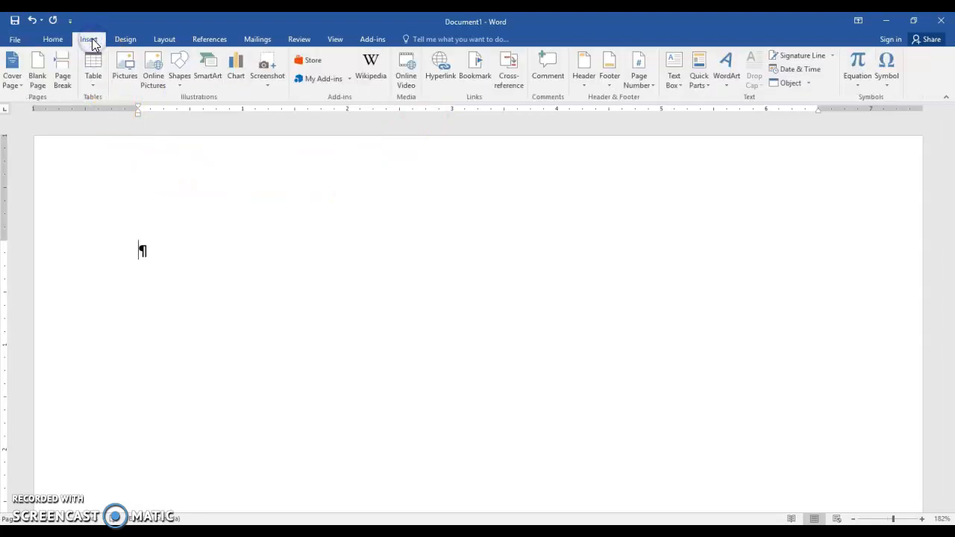
click(93, 85)
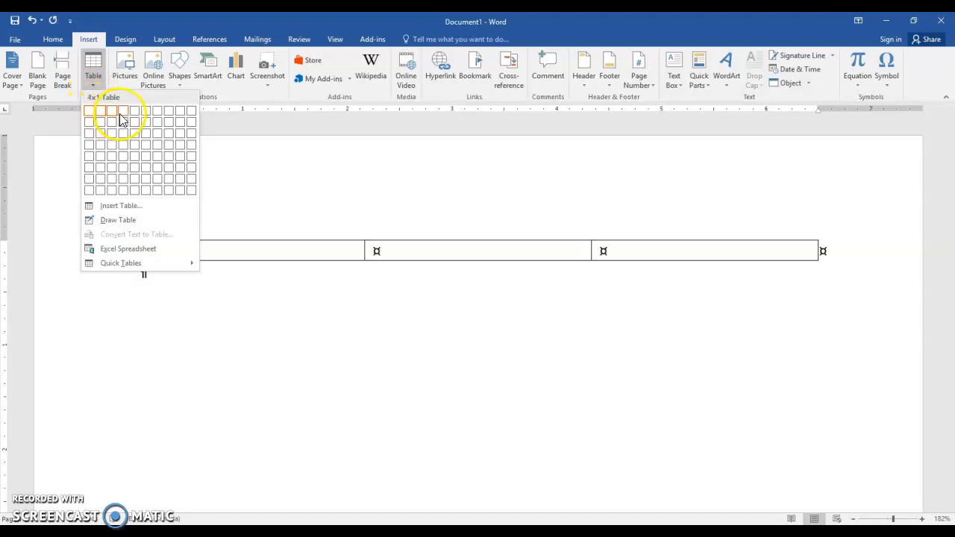
click(126, 180)
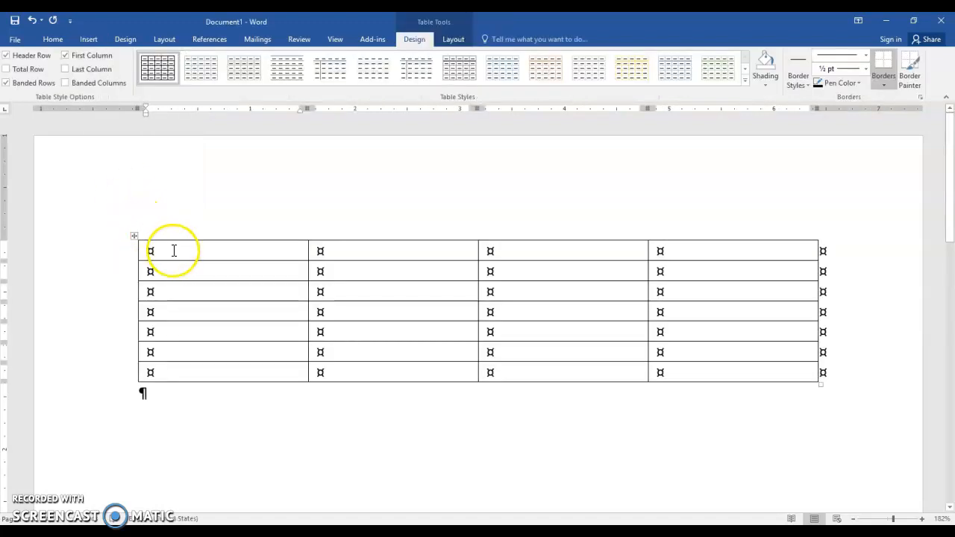
Enter the headings Quantity, Description, Unit Price and Total across the table's first row
click(174, 251)
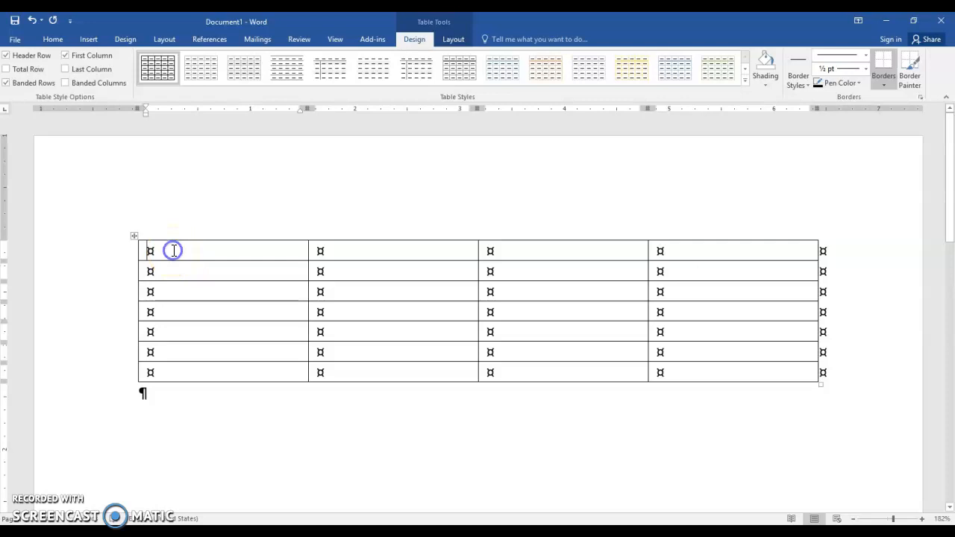
text(Quantity)
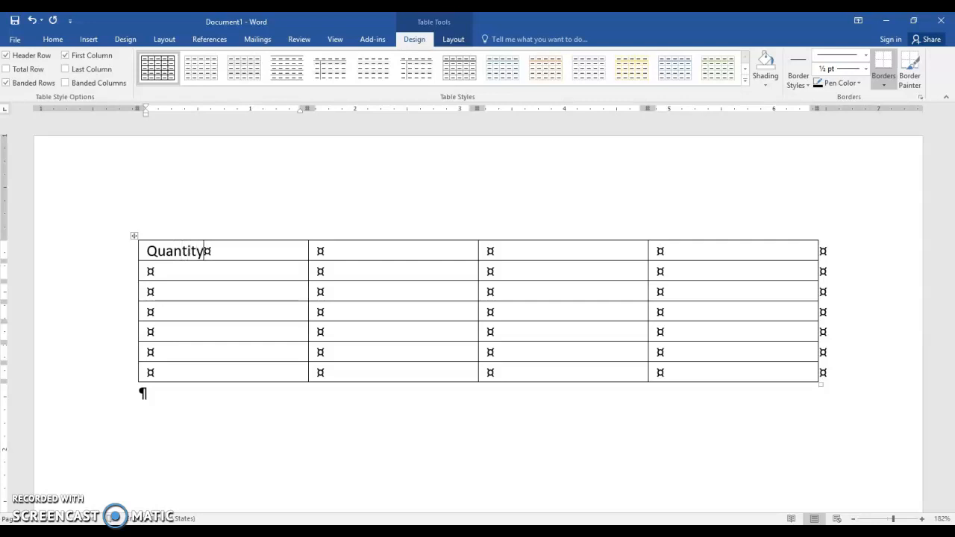
key(Tab)
text(Desc)
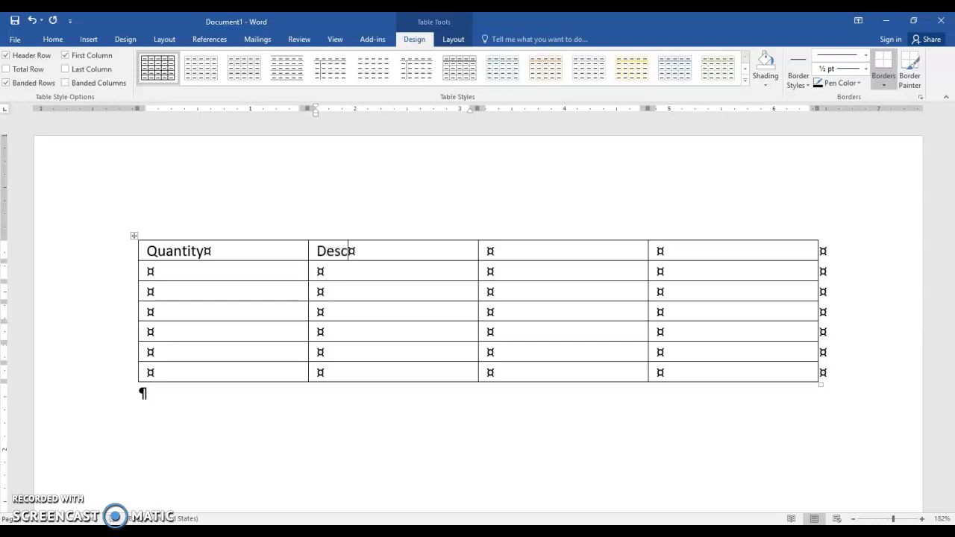
text(ription)
key(Tab)
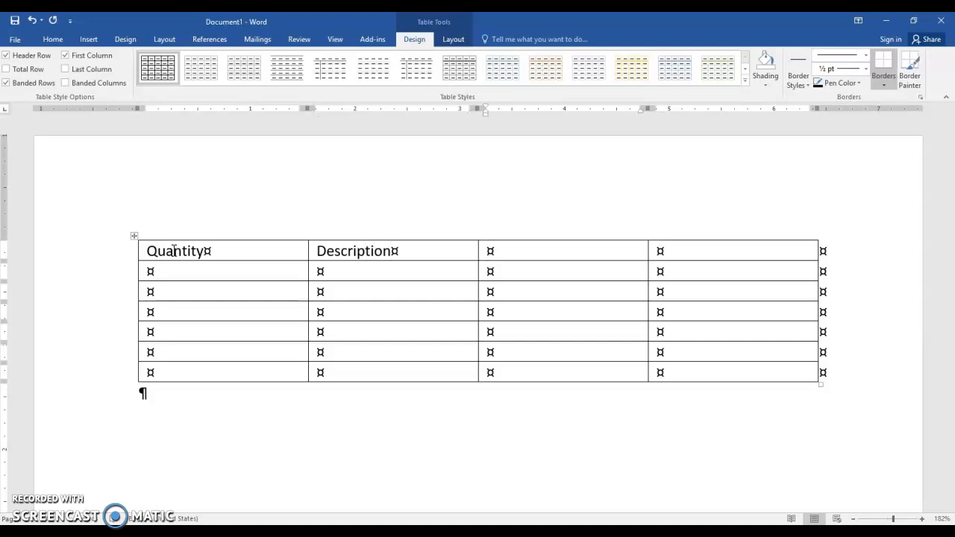
text(Unit Price)
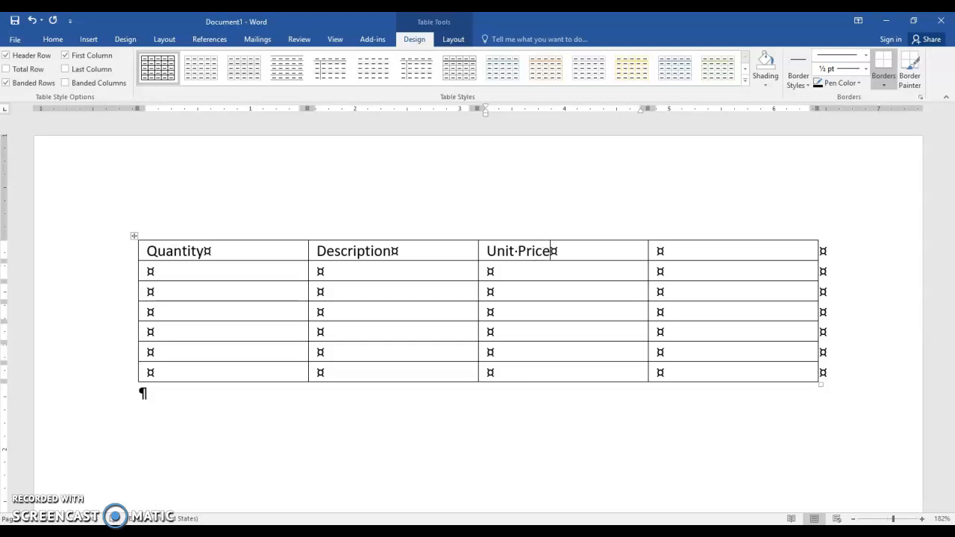
key(Tab)
text(Tota)
Fill the first row below the headings with quantity 50, description Coats and unit price 79.99
click(171, 270)
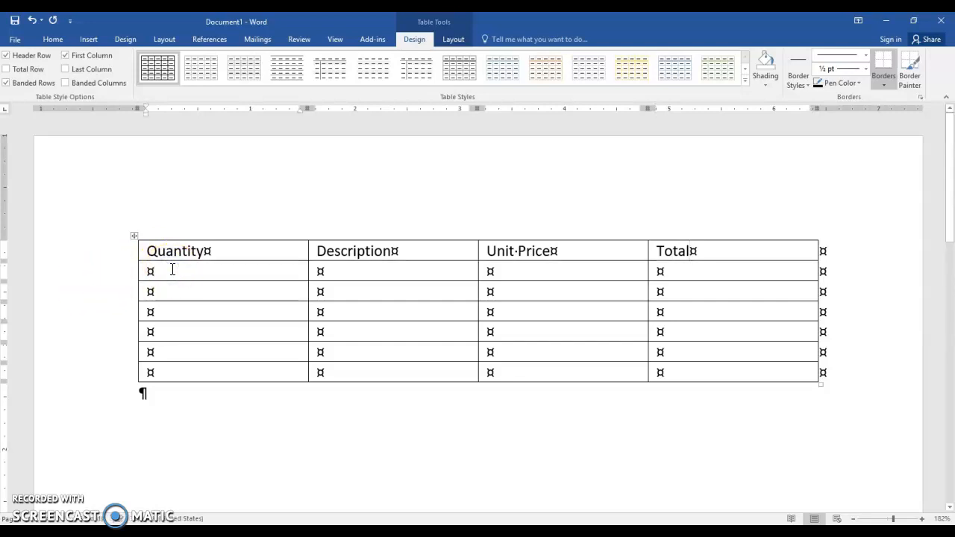
text(50)
key(Tab)
text(Coat)
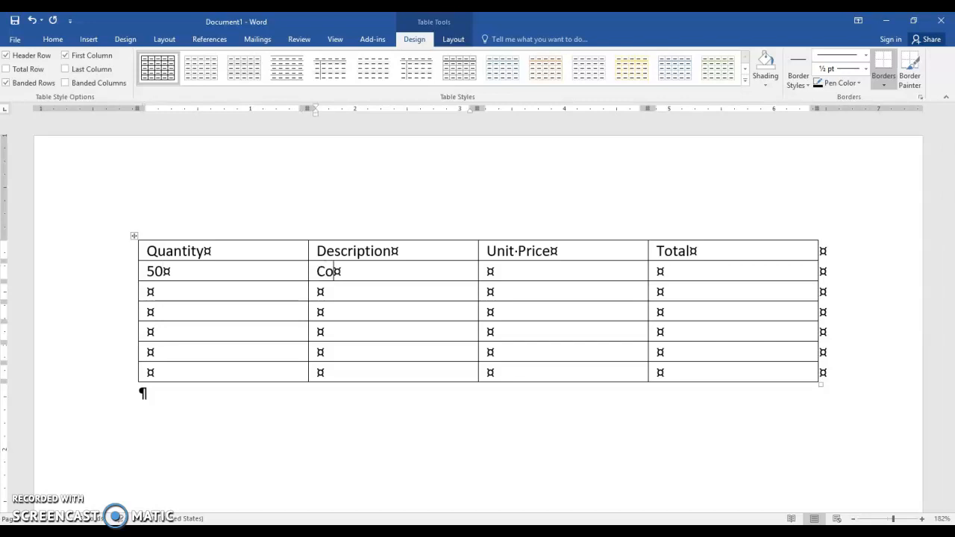
key(Tab)
text(79)
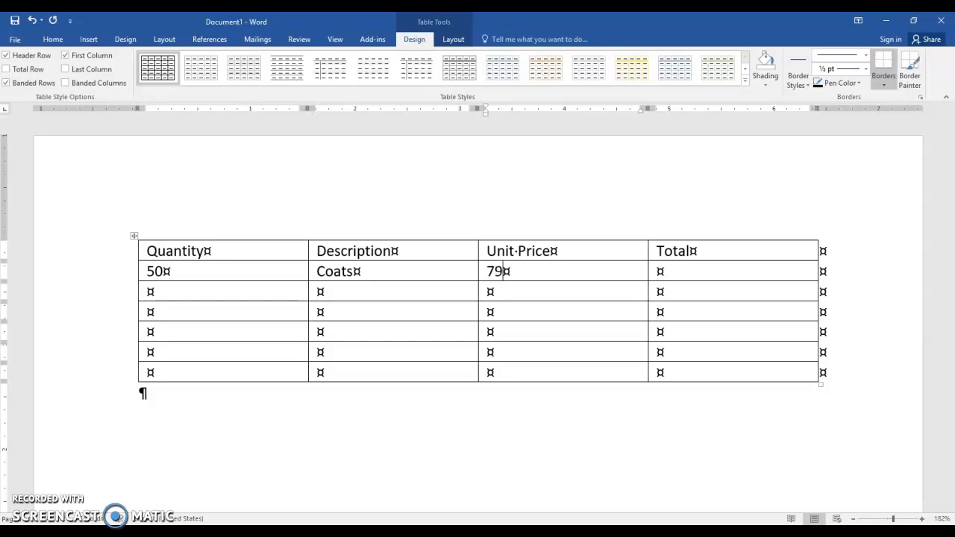
text(.99)
Fill the row below Coats with quantity 40, description Jackets and unit price 129.99
key(Tab)
key(Tab)
text(40)
click(340, 293)
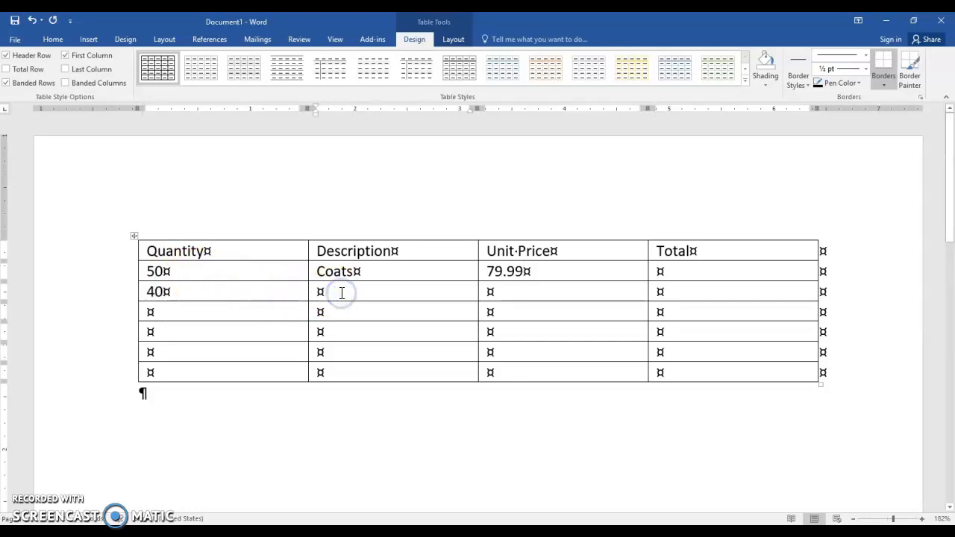
text(Jackets)
key(Tab)
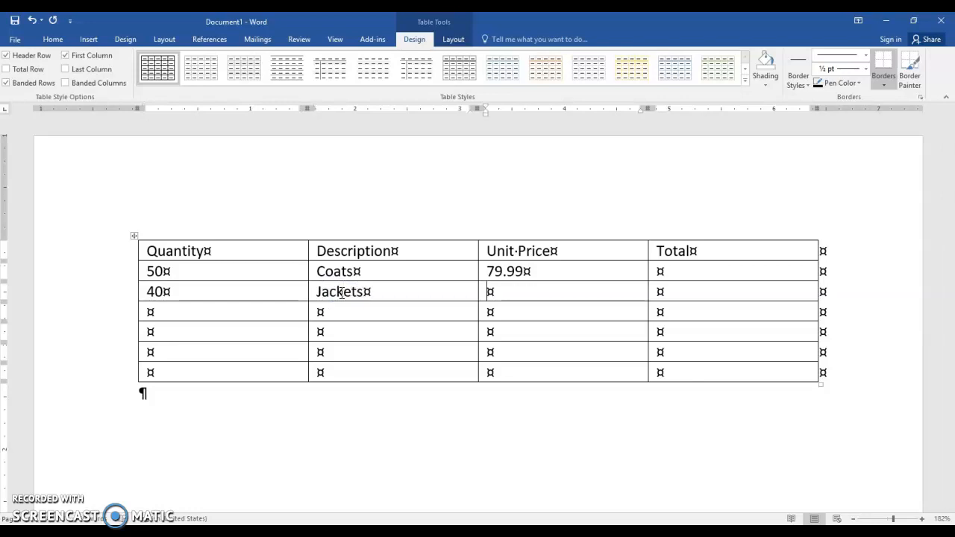
text(129.)
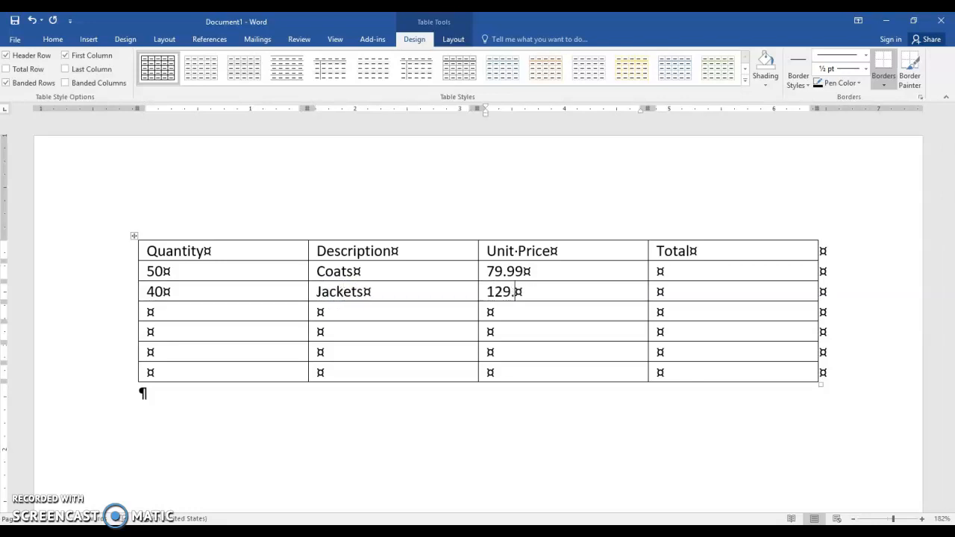
text(99)
Fill the row below Jackets with quantity 30, description Hats and unit price 29.99
key(Tab)
key(Tab)
text(30)
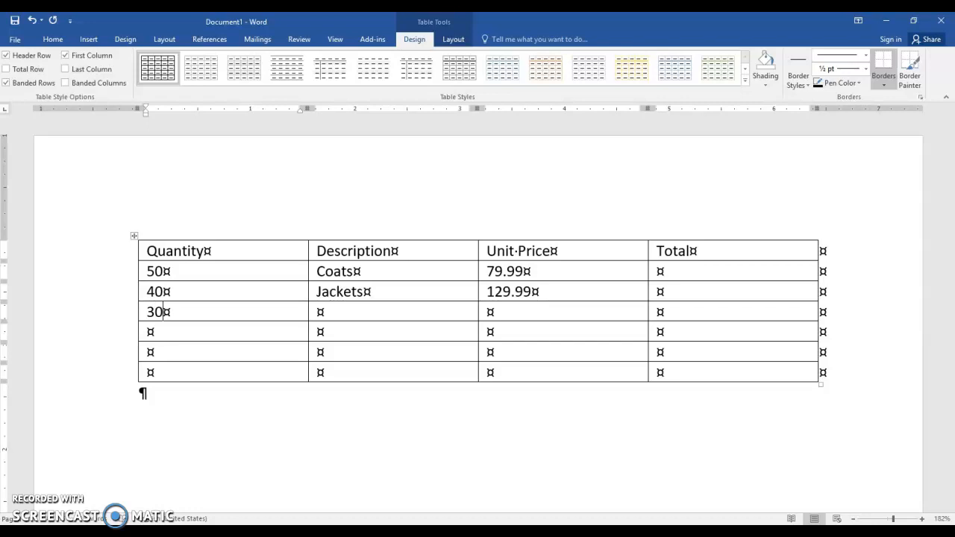
key(Tab)
text(Hats)
key(Tab)
text(29.99)
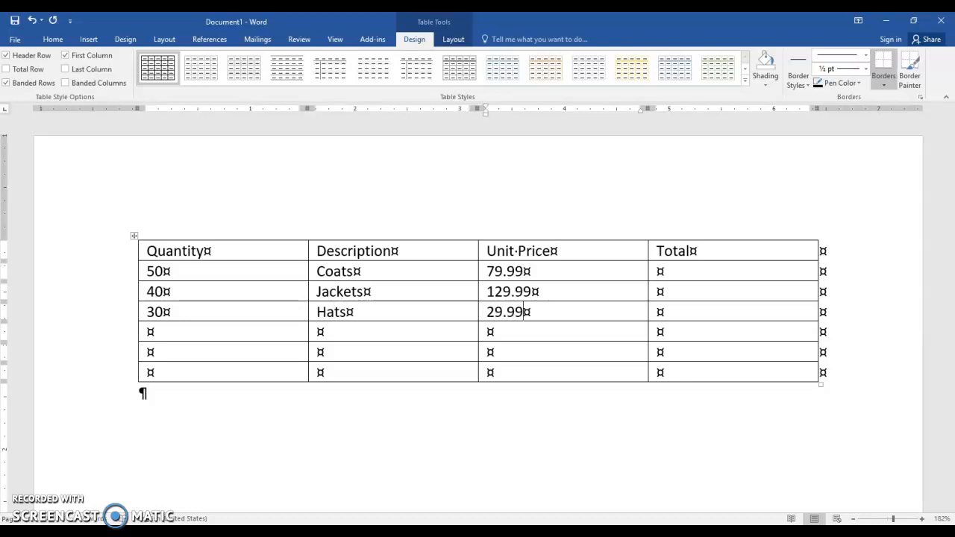
click(277, 313)
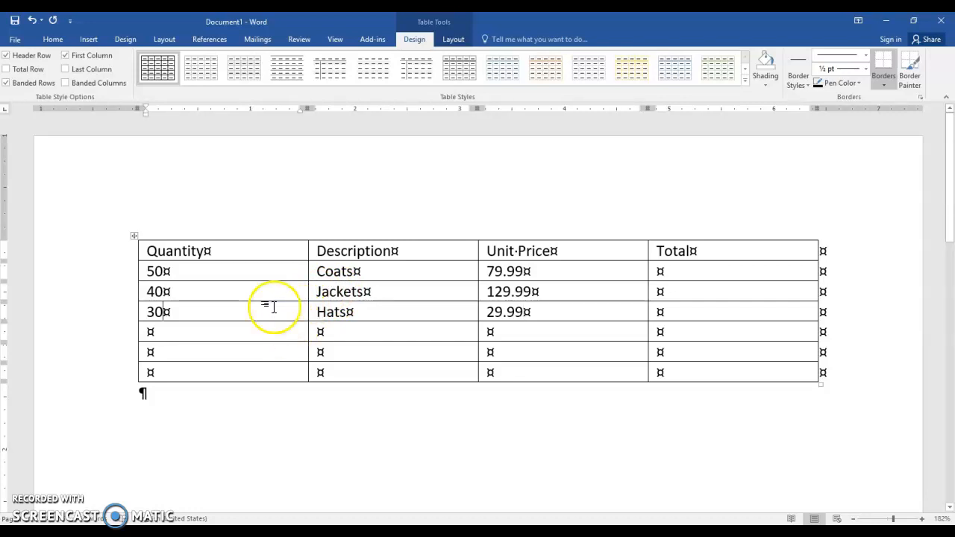
Start saving the document under a new name and browse to the personal U DRIVE folder's ABT\Tables subfolder on data (D:)
click(17, 41)
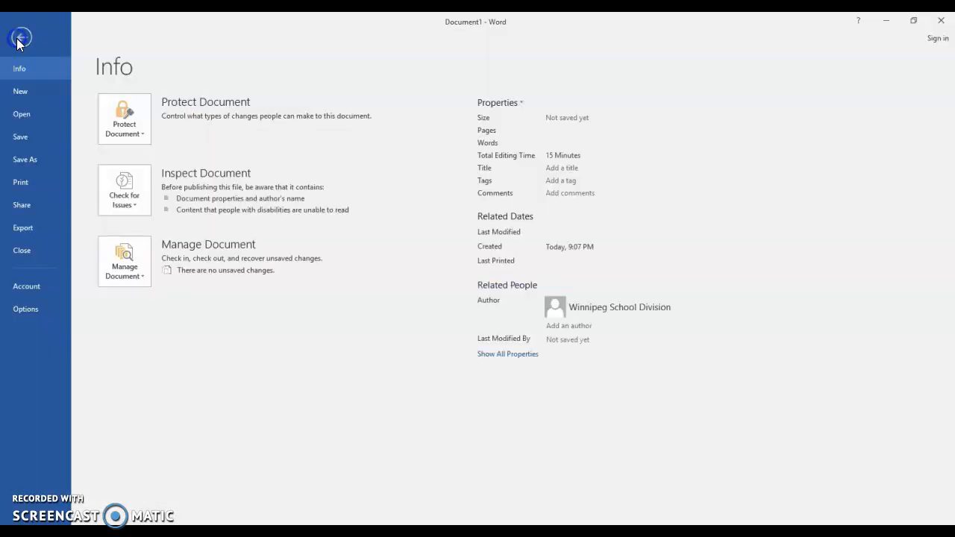
click(23, 160)
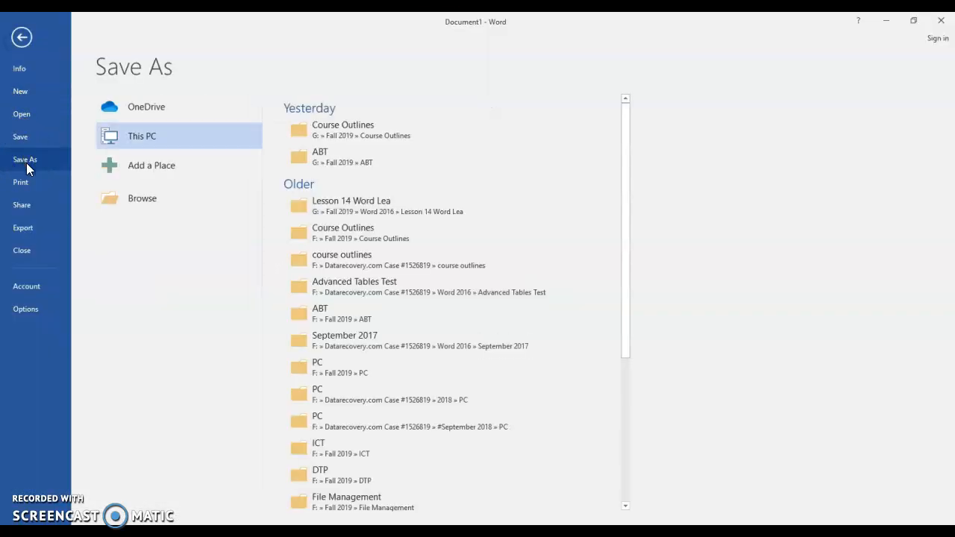
click(143, 199)
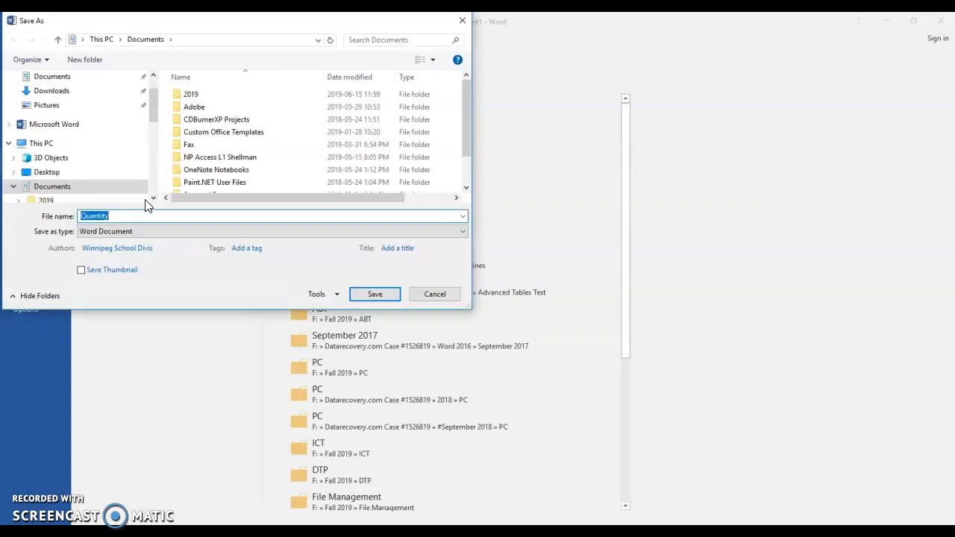
drag(151, 112, 152, 187)
click(45, 163)
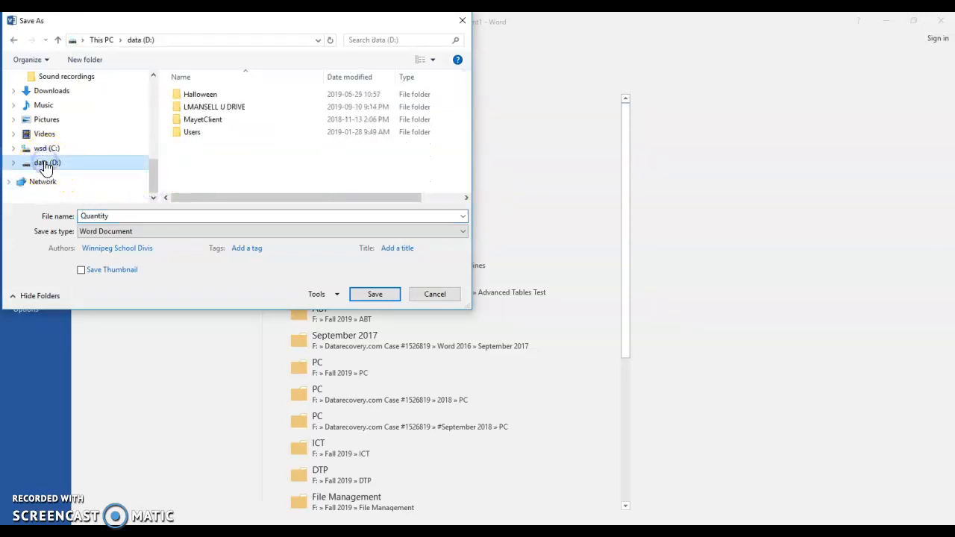
click(178, 109)
double_click(178, 109)
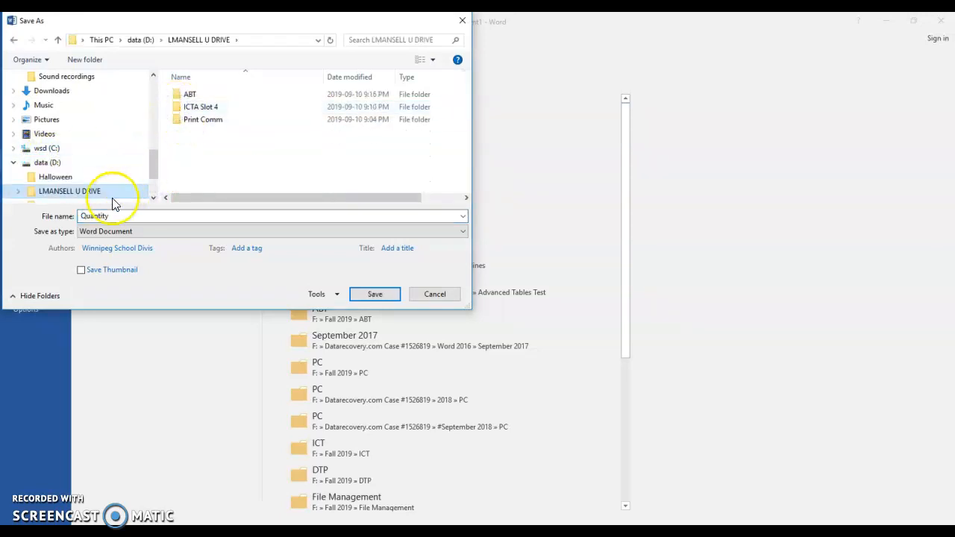
double_click(179, 95)
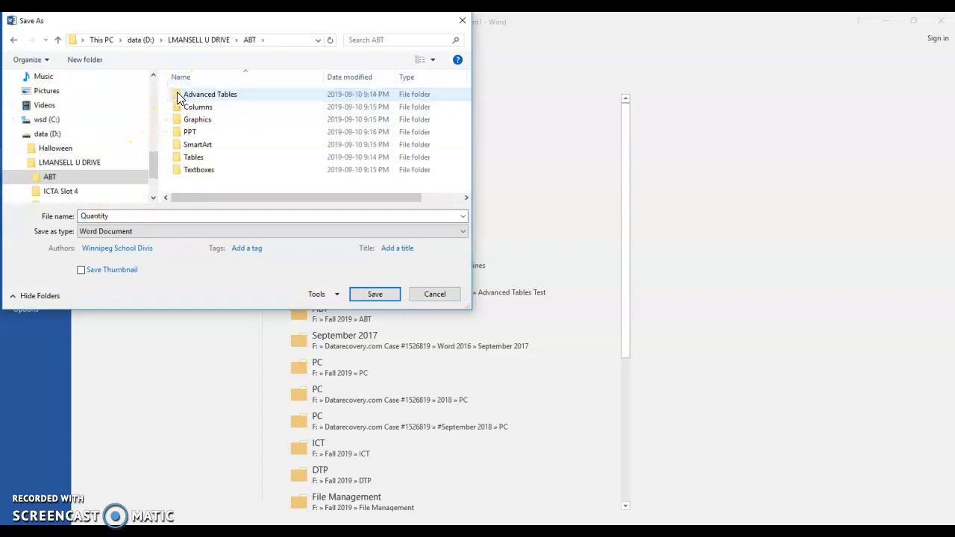
double_click(179, 158)
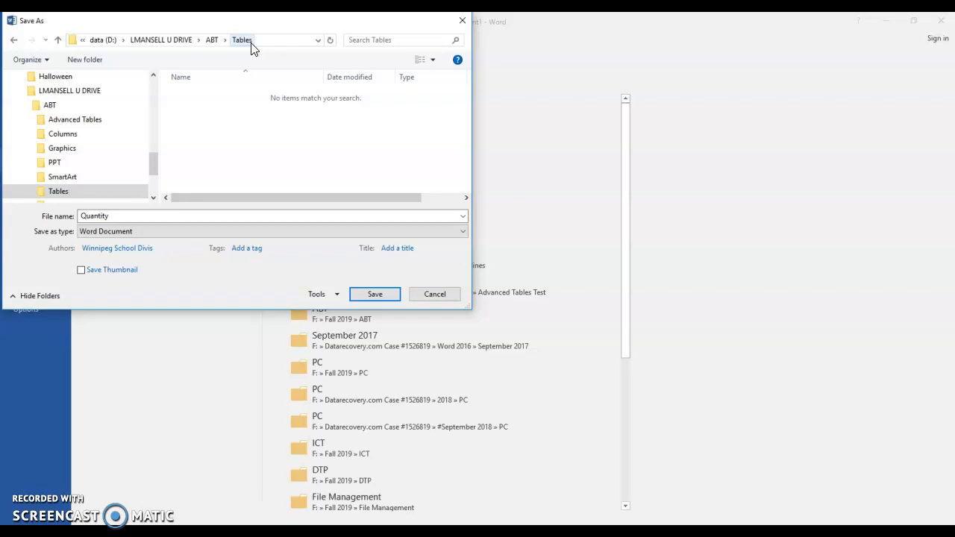
Name the file with the author's first name followed by "Sept 10 Invoice" and save it as a Word document
click(122, 216)
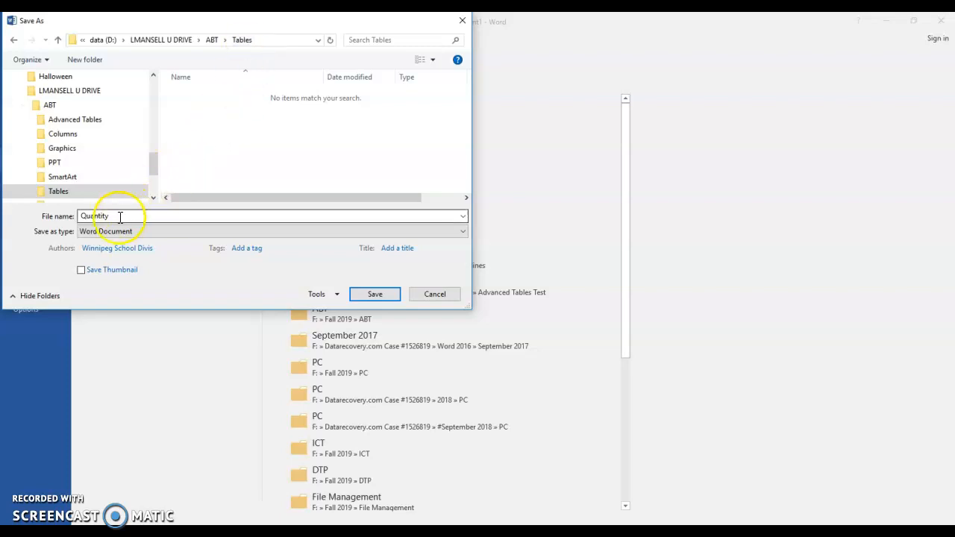
double_click(118, 216)
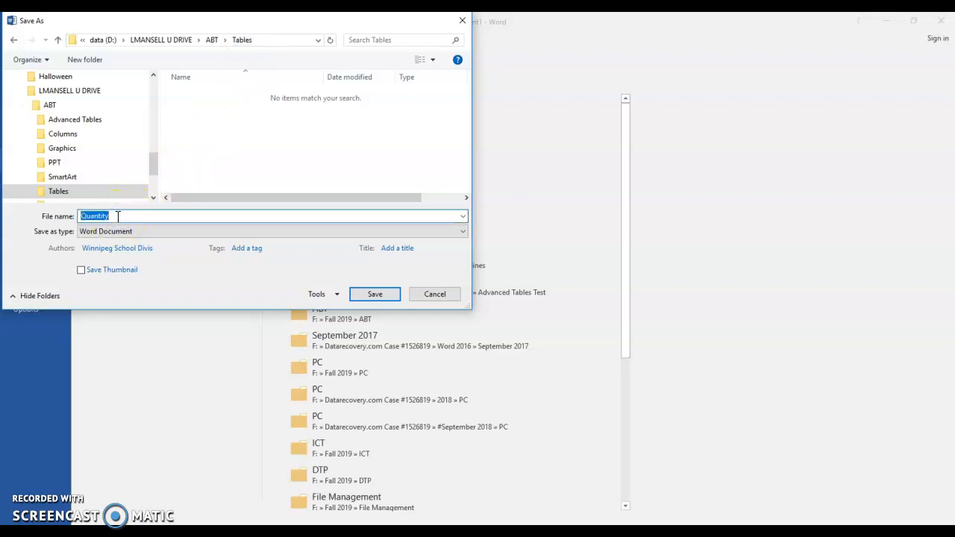
text(Lea)
key(Return)
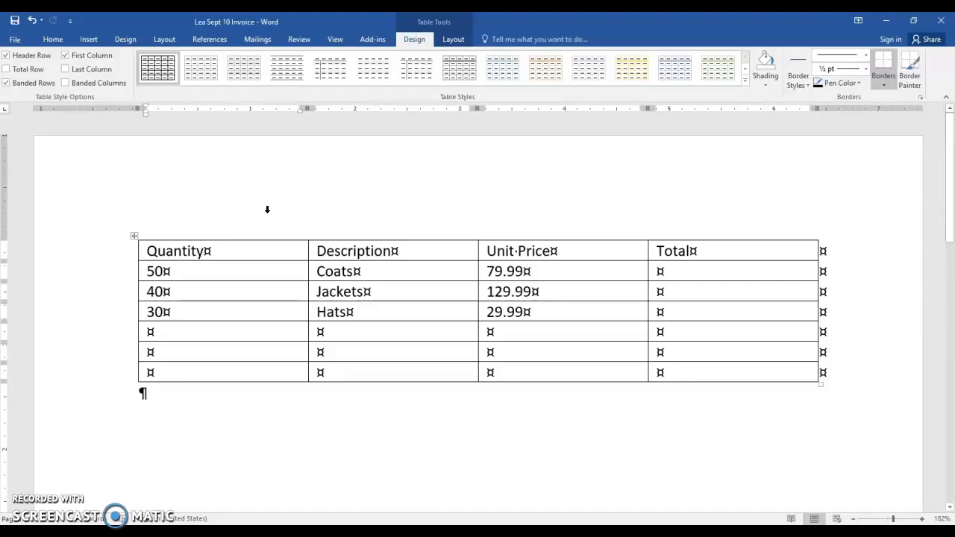
Select the whole table and set its alignment to Center in the table properties
click(137, 236)
right_click(226, 247)
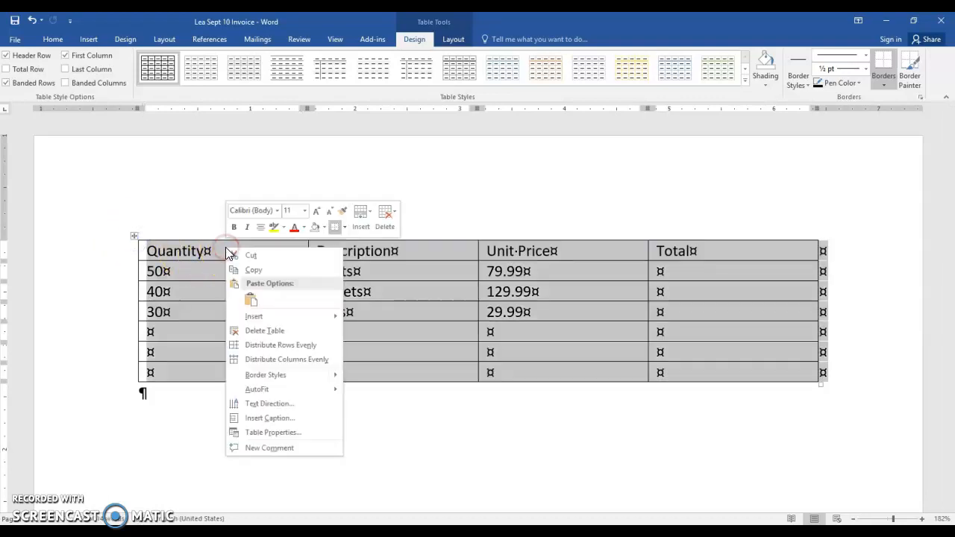
click(265, 432)
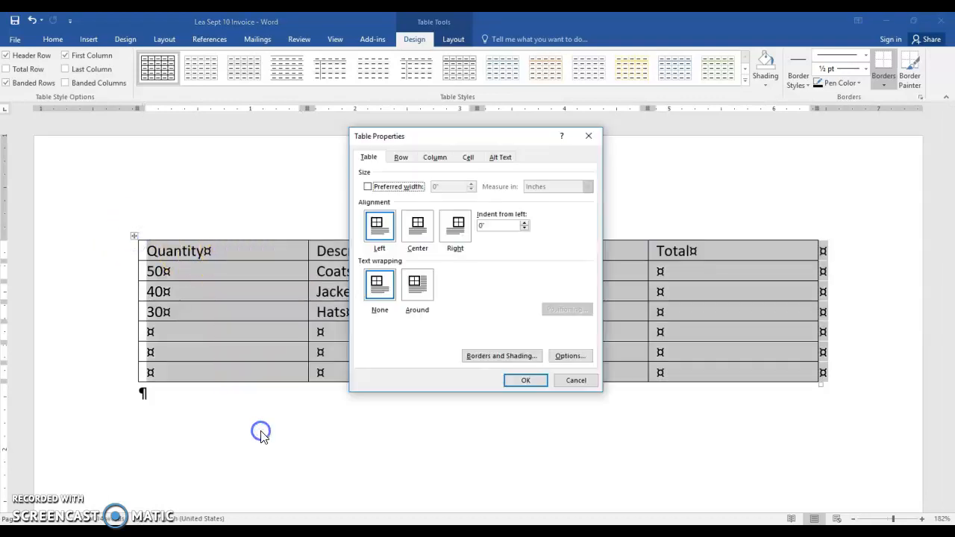
click(370, 159)
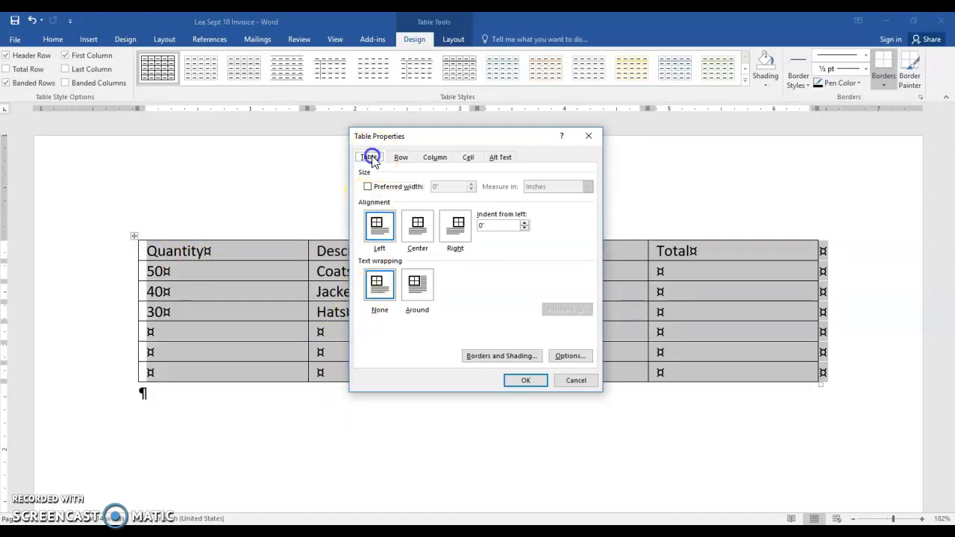
click(418, 227)
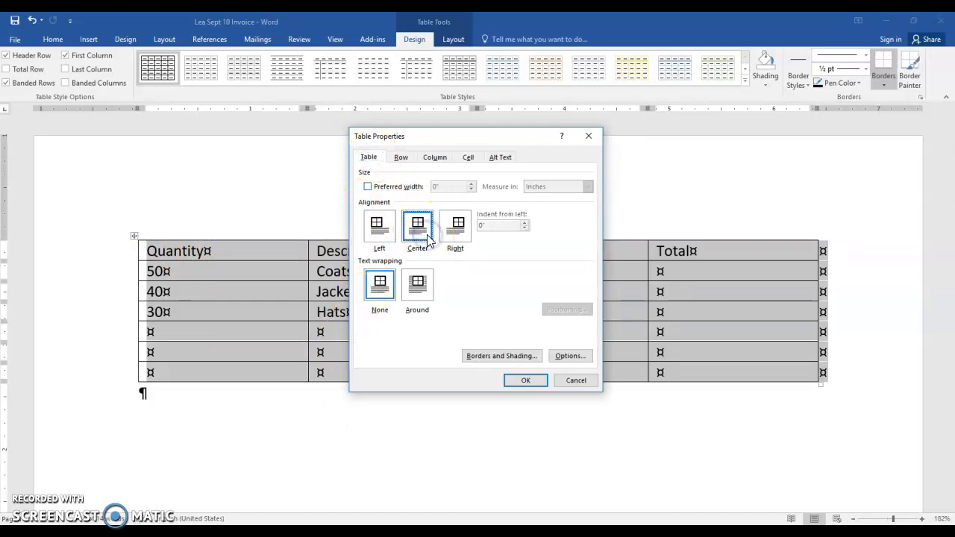
Specify a height of 0.3 inches for all seven table rows
click(401, 158)
click(379, 197)
click(450, 194)
drag(450, 194, 435, 195)
text(0)
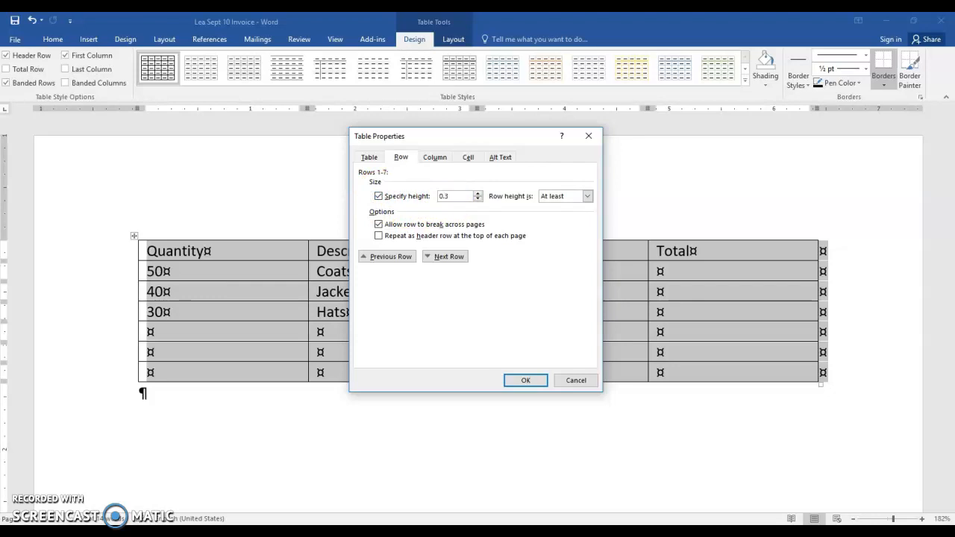
text(.3)
Set the vertical alignment of all the selected table cells to Center and apply the table properties
click(467, 158)
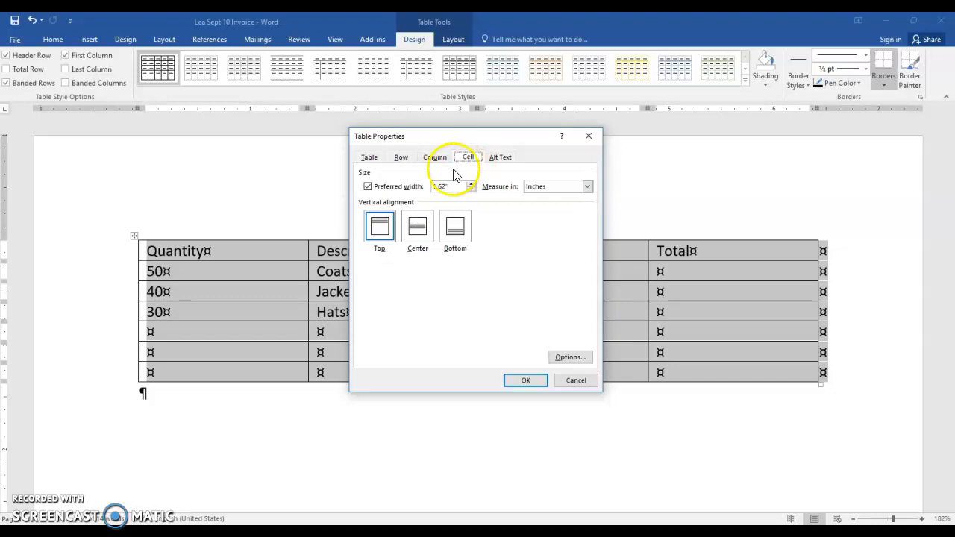
click(419, 231)
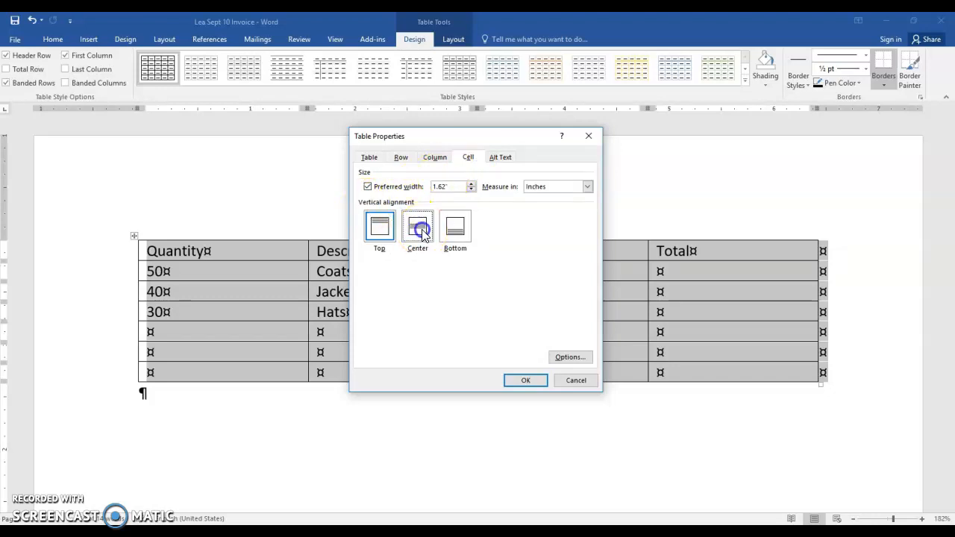
click(513, 381)
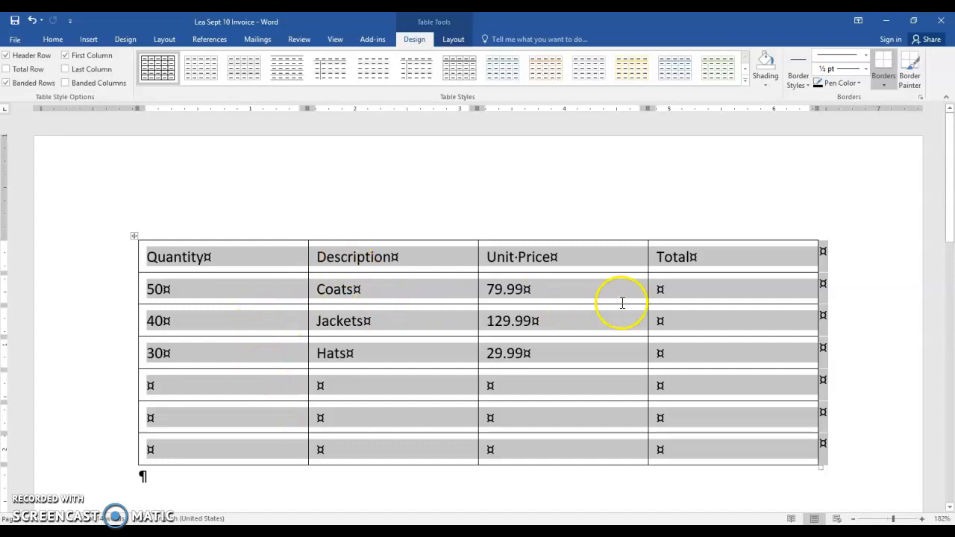
Start a formula in the Total cell of the Coats row and replace the default expression with =a2*c2
click(678, 290)
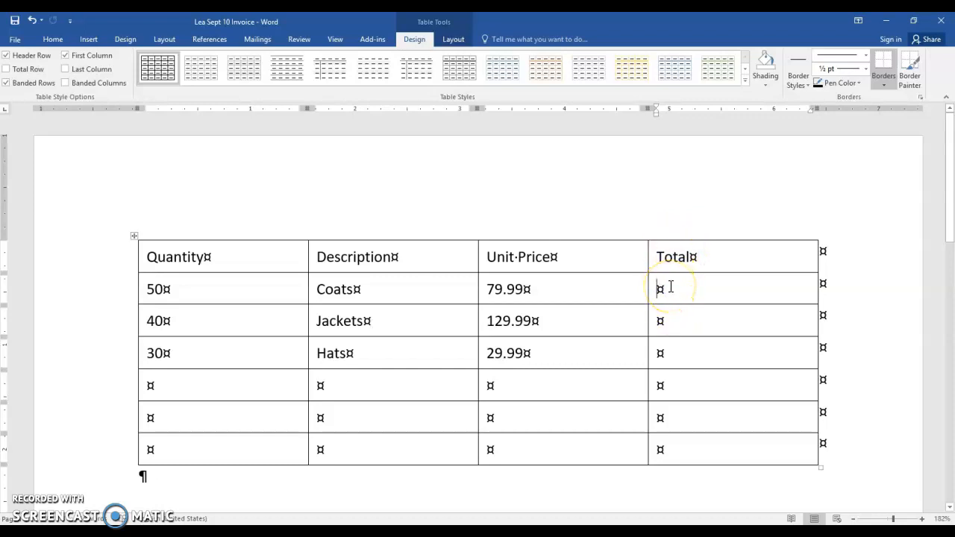
click(453, 39)
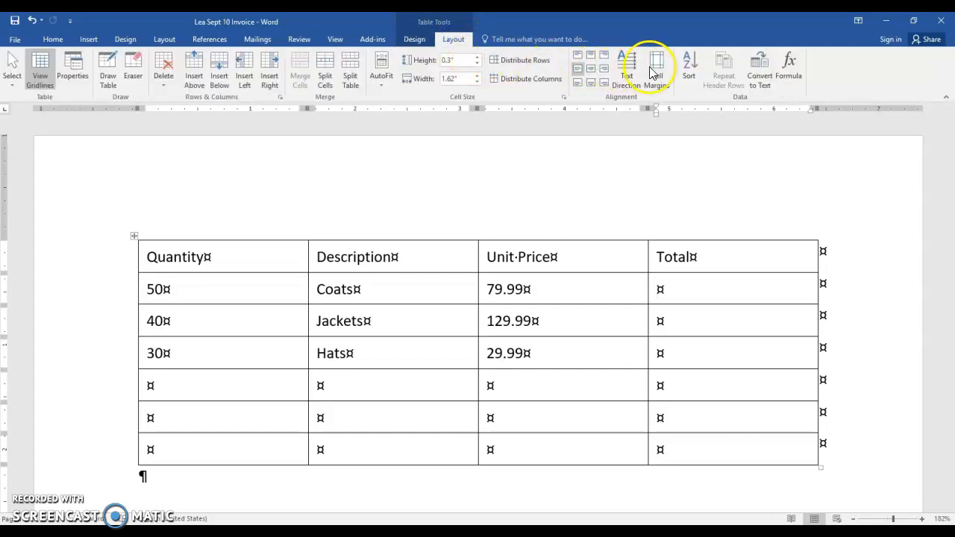
click(792, 67)
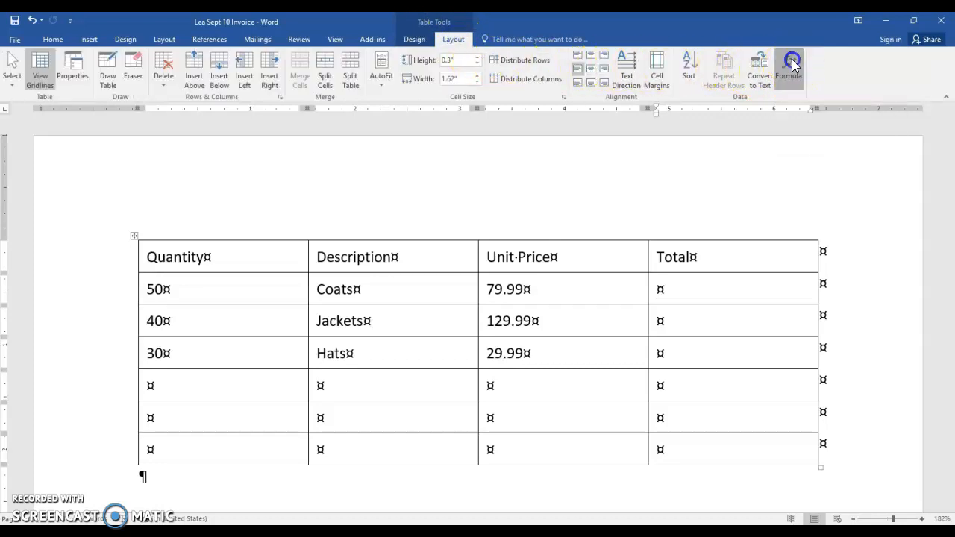
drag(486, 209, 373, 223)
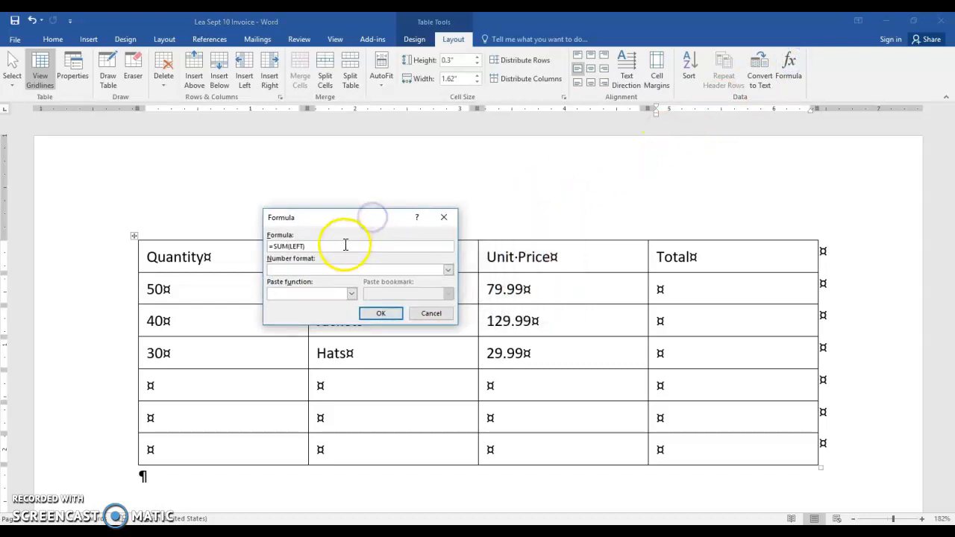
click(320, 245)
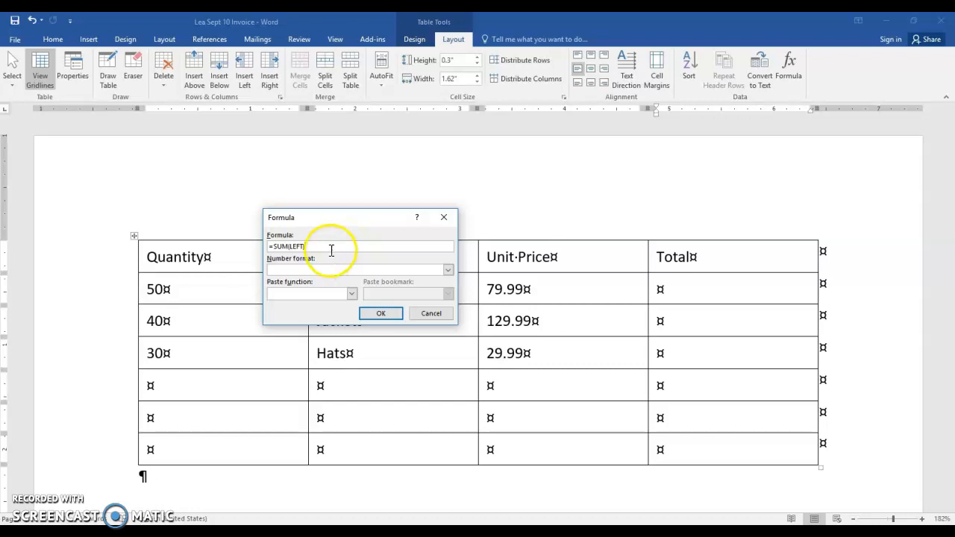
drag(320, 245, 252, 256)
text(=)
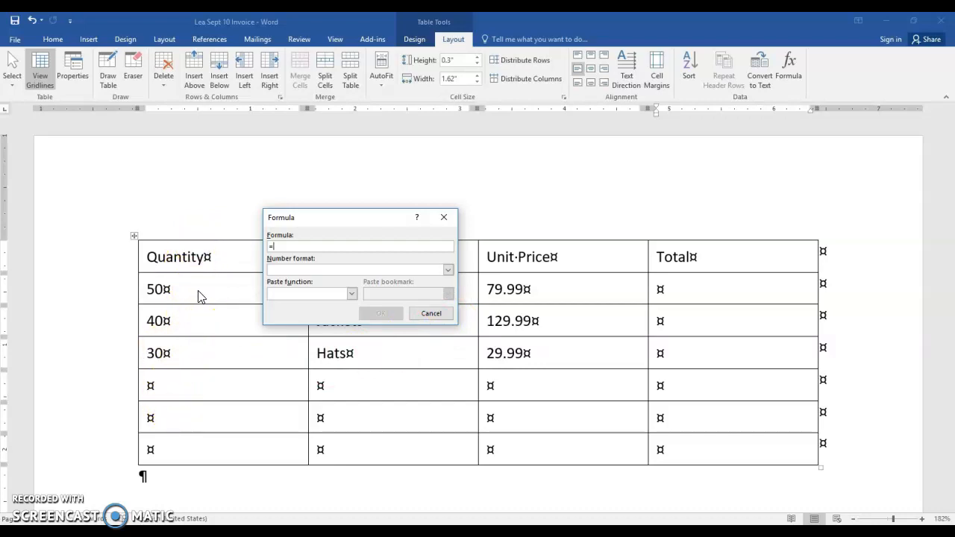
text(a2)
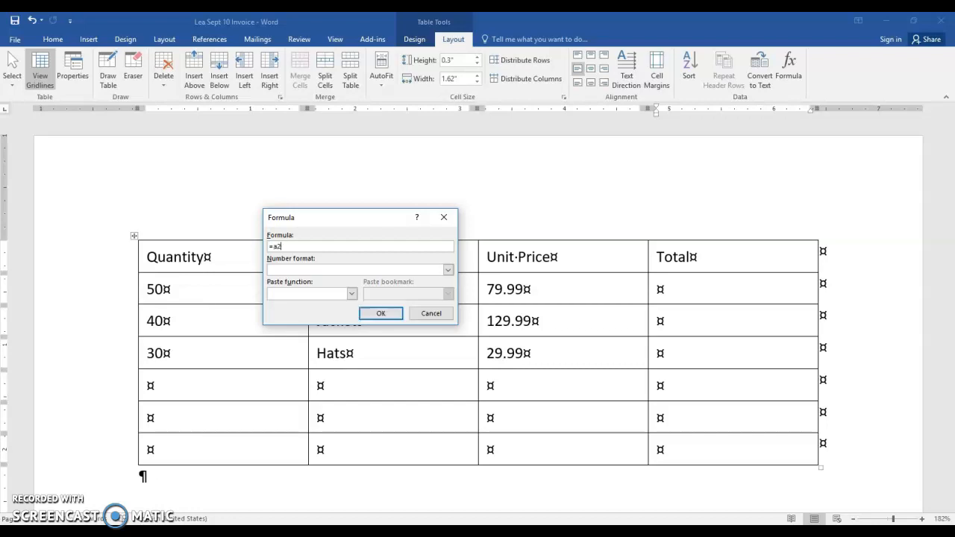
text(*)
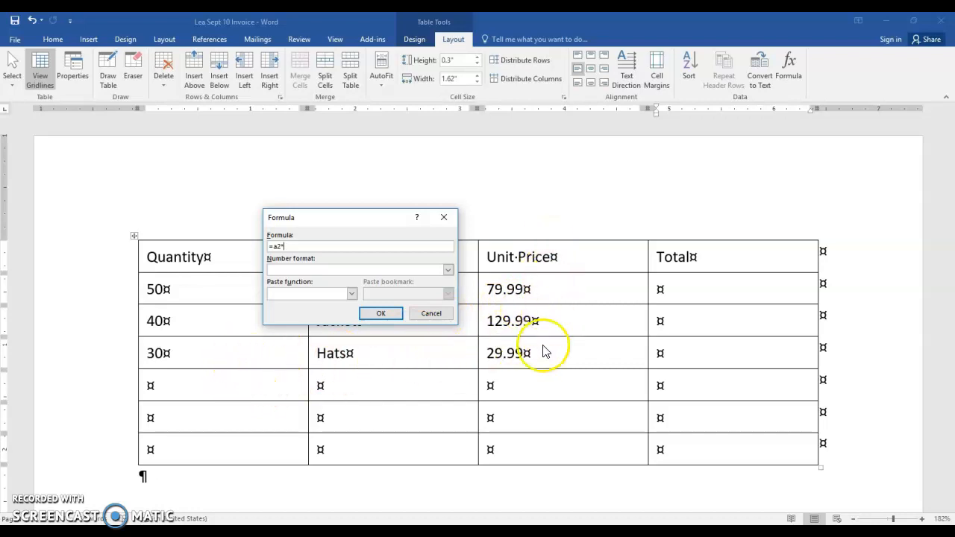
text(c2)
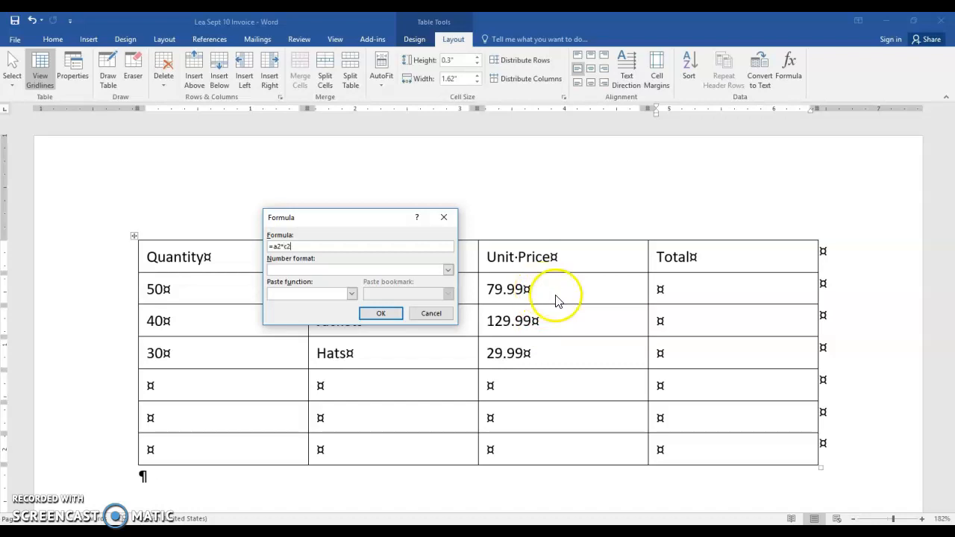
Give the Coats total the number format $#,##0.00;($#,##0.00) and insert the formula
click(448, 270)
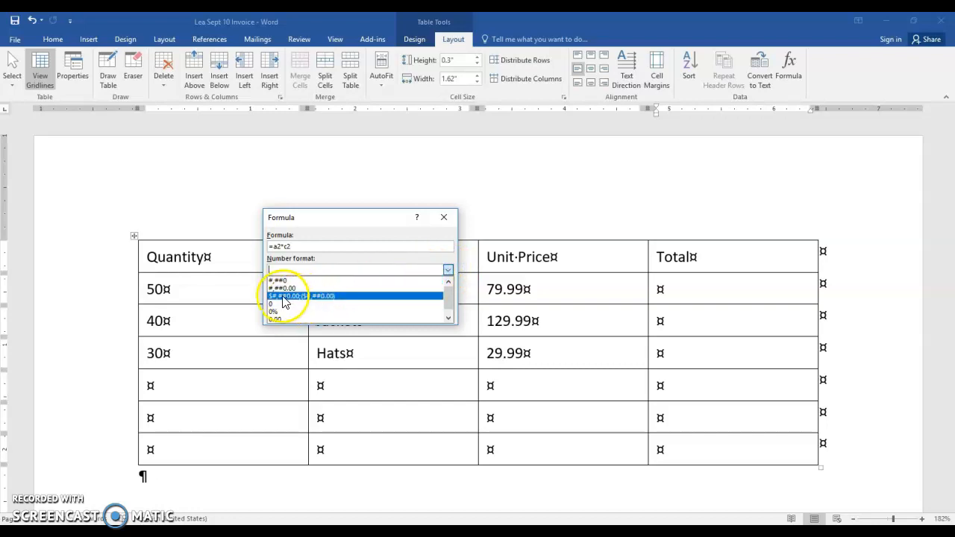
click(324, 297)
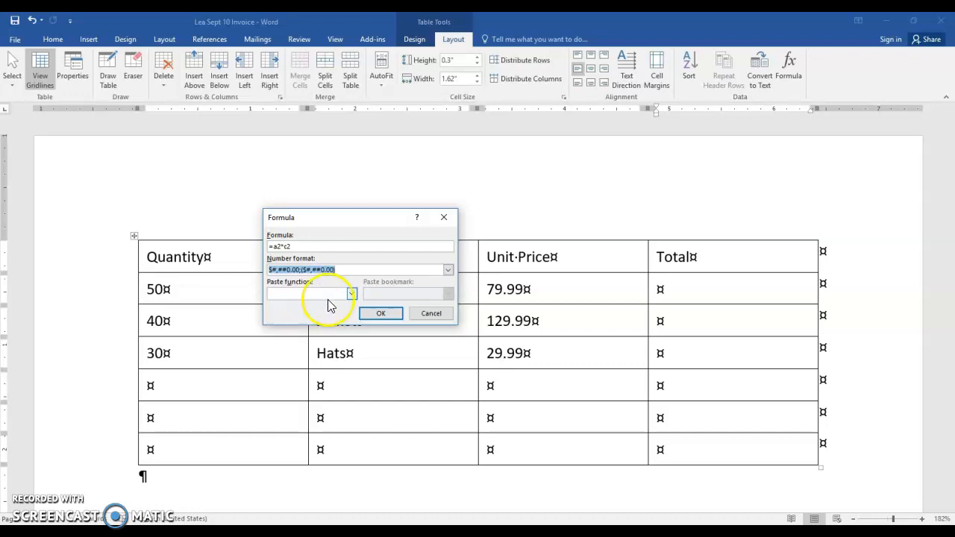
click(388, 314)
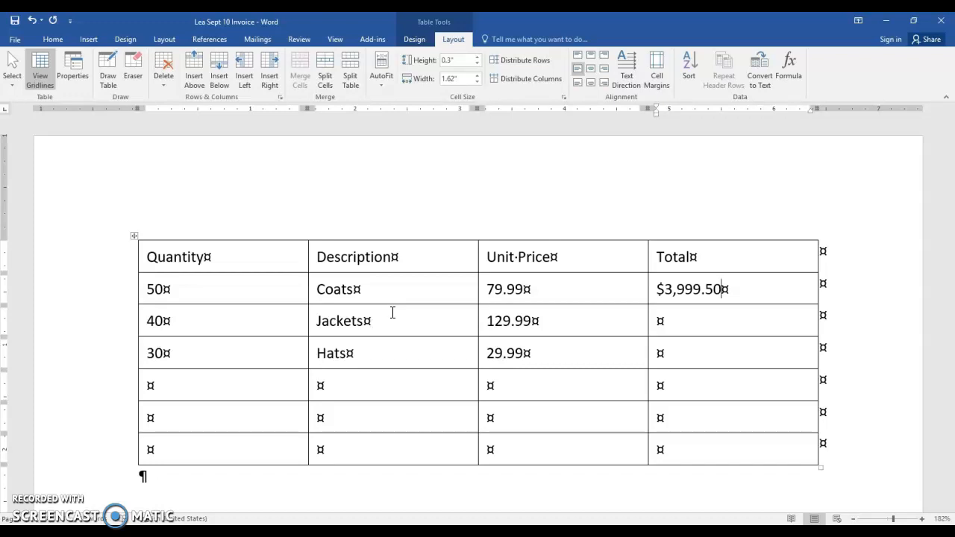
Display the table's field codes and enter the formula =a3*c3 for the Total cell of the Jackets row
key(alt+F9)
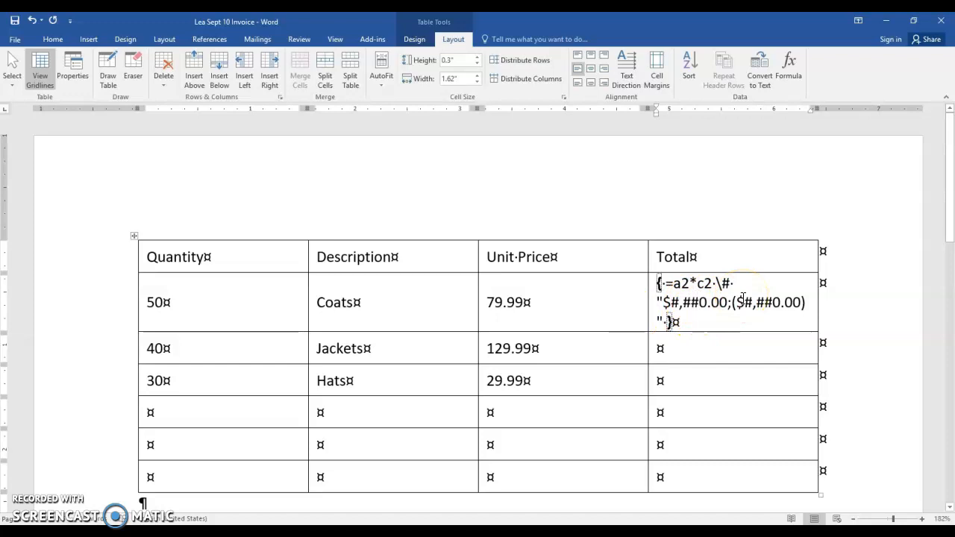
click(682, 323)
click(683, 347)
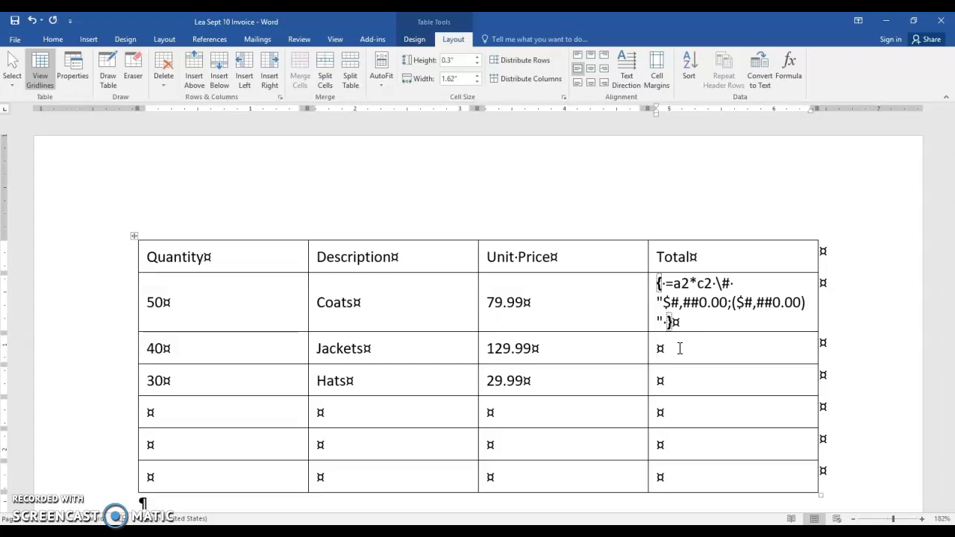
click(789, 68)
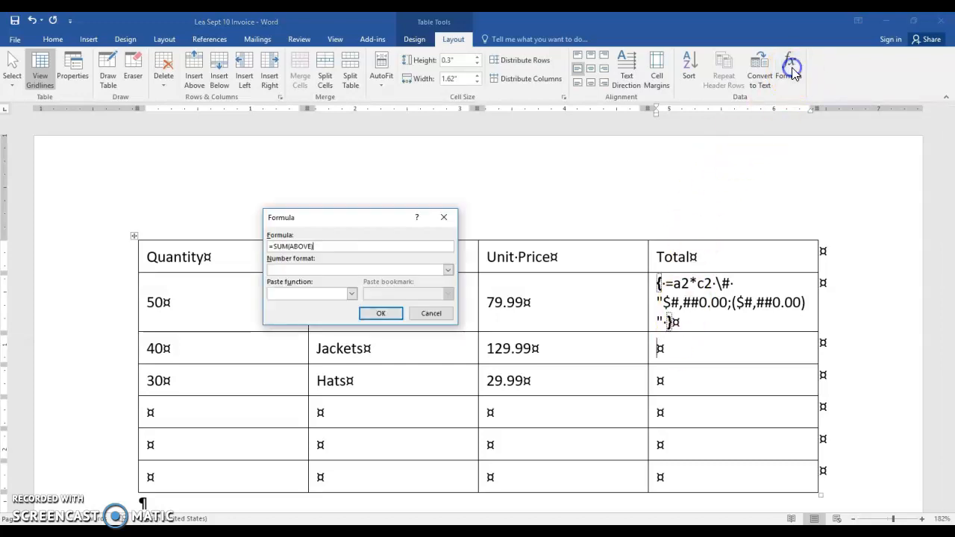
drag(313, 246, 253, 252)
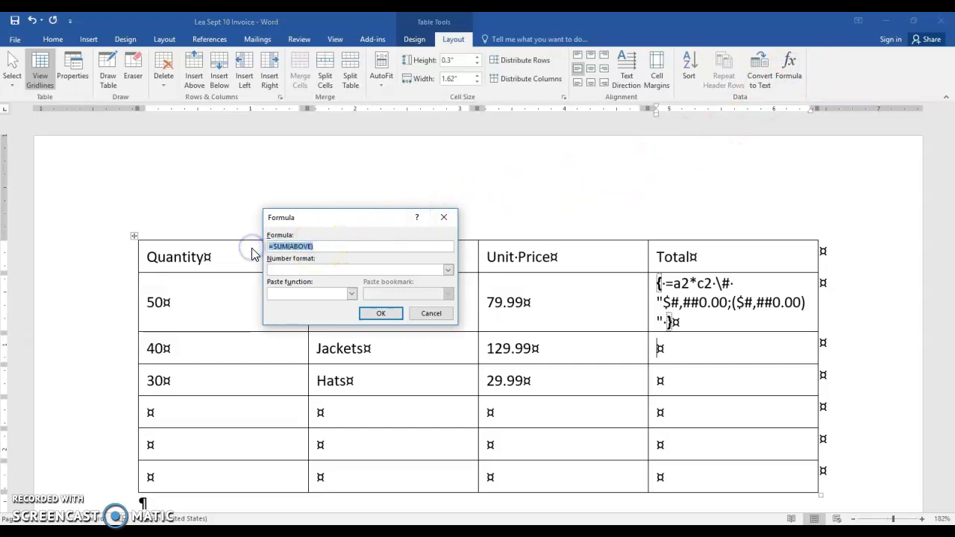
text(=)
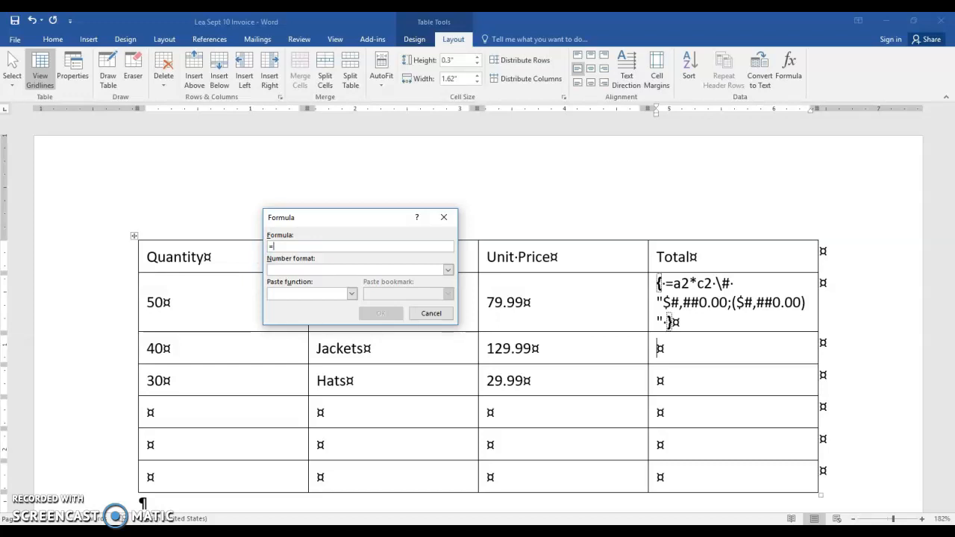
text(a3*)
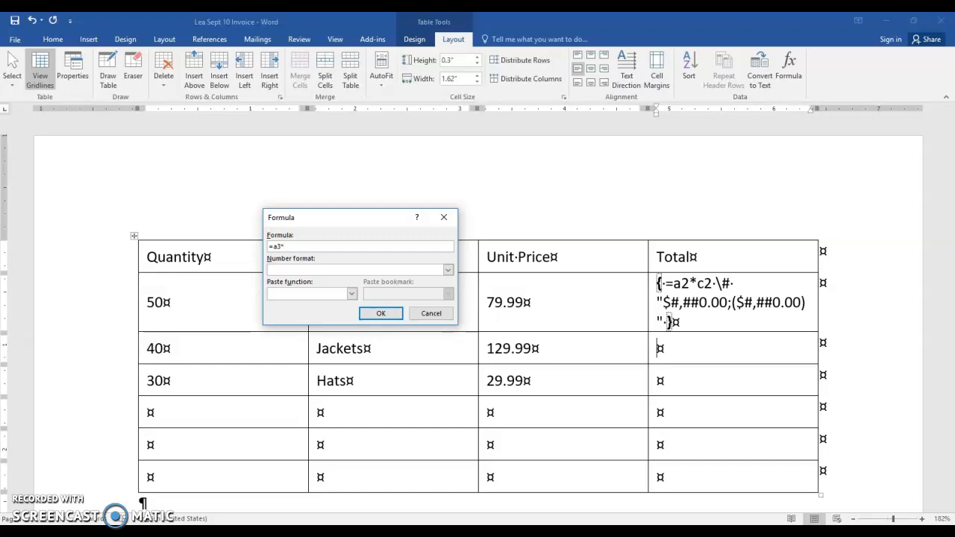
text(3)
Insert the Jackets total with the number format #,##0.00, and briefly switch from field codes to results to check it
click(449, 270)
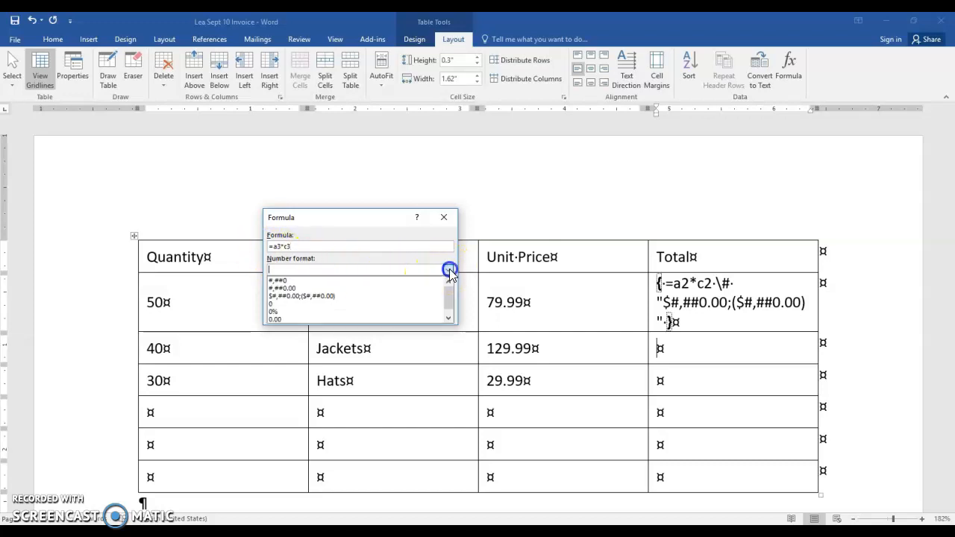
click(279, 289)
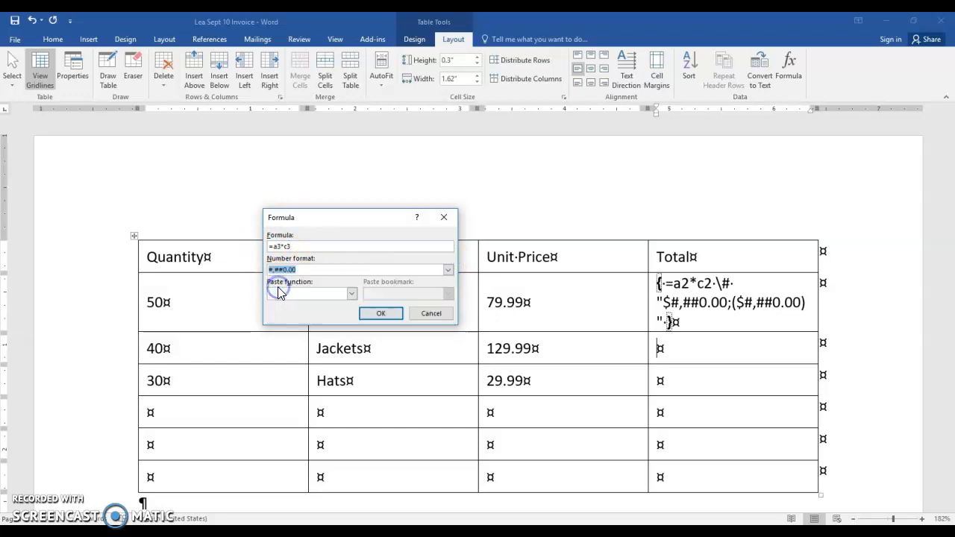
click(367, 314)
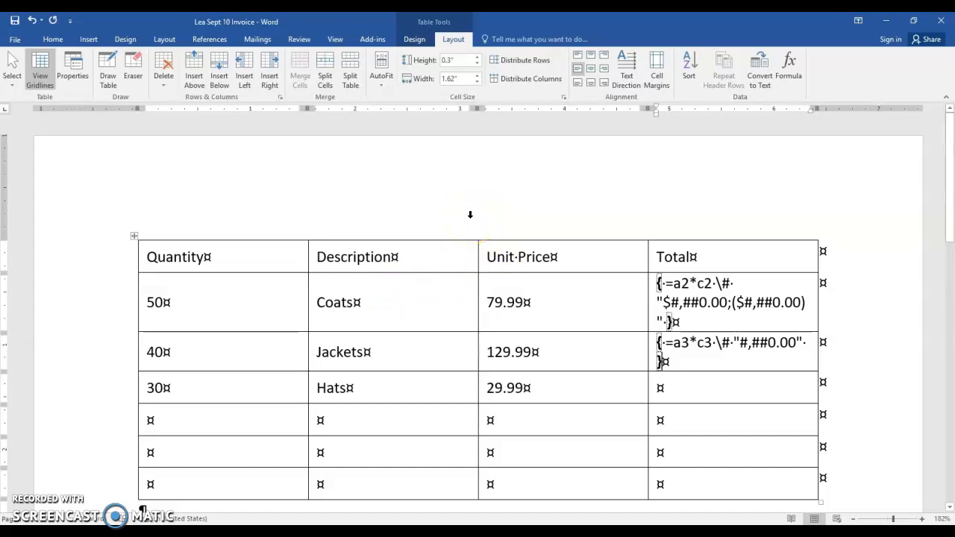
key(alt+F9)
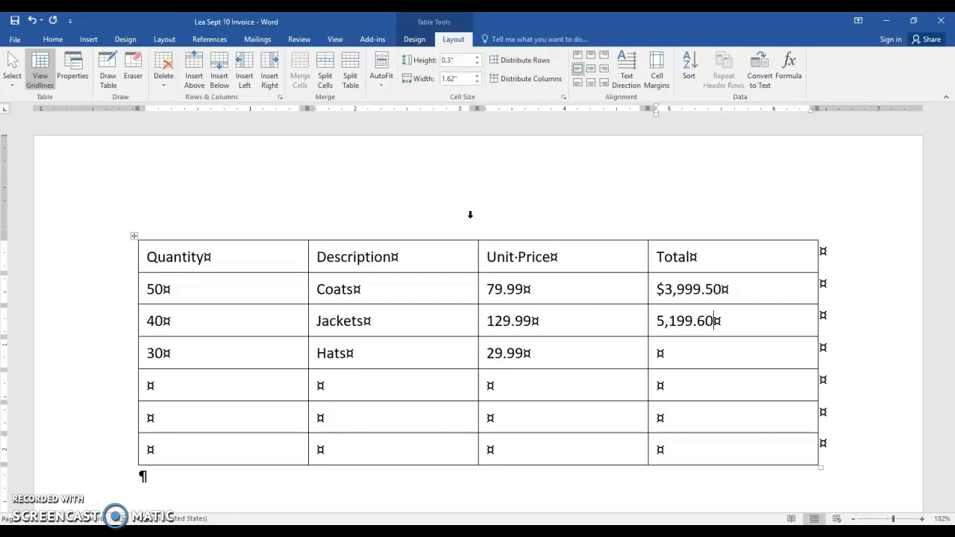
key(alt+F9)
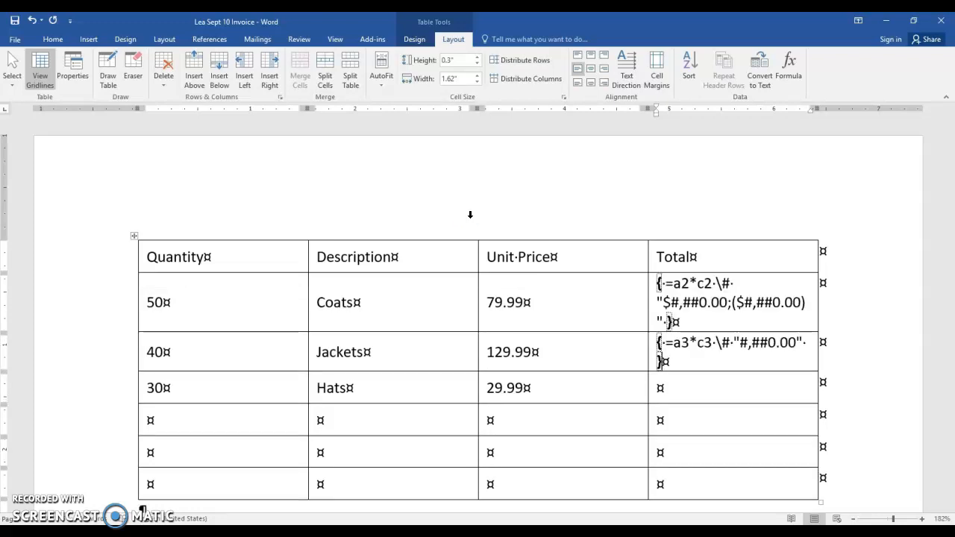
Insert the formula =a4*c4 with number format #,##0.00 in the Hats row's Total cell, and switch the field codes back to results
click(673, 389)
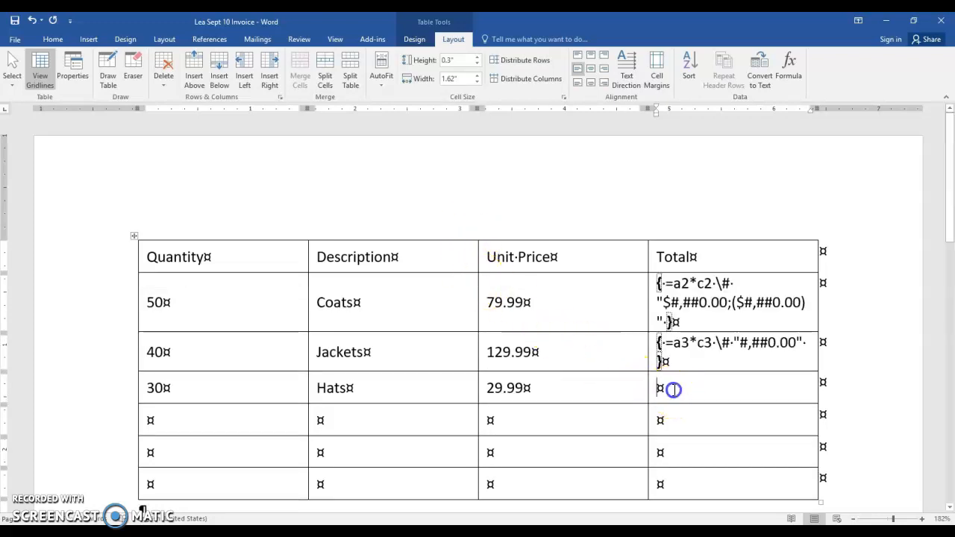
click(793, 73)
drag(328, 245, 229, 251)
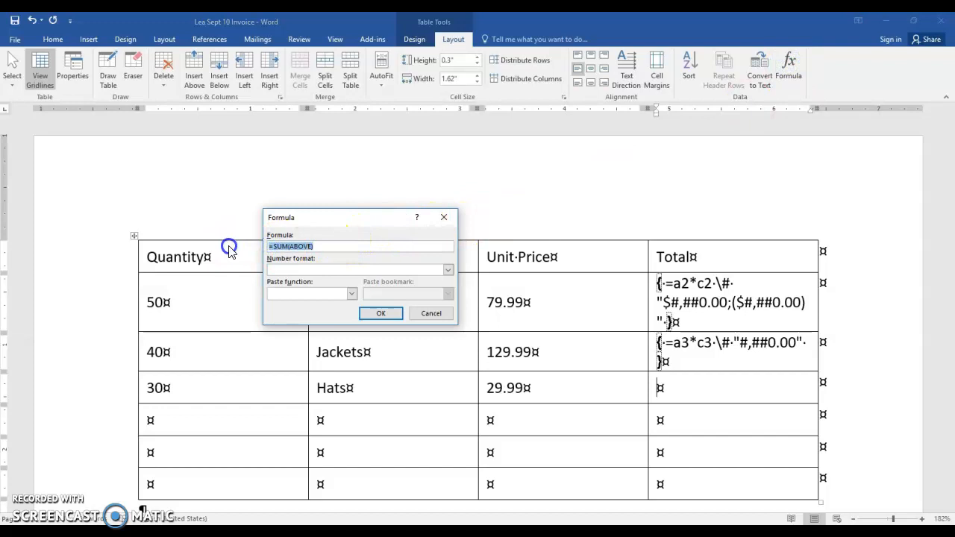
text(=a4*c4)
click(447, 269)
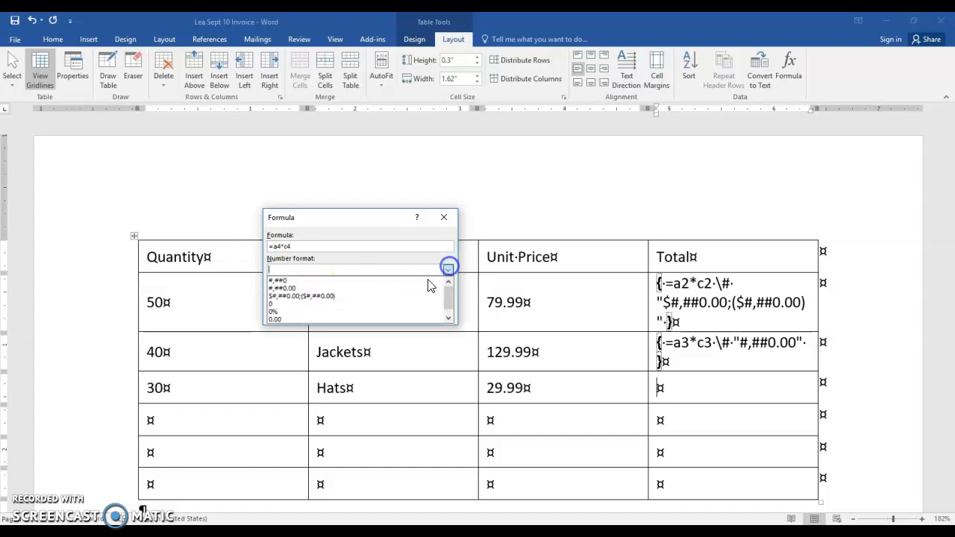
click(298, 288)
click(381, 314)
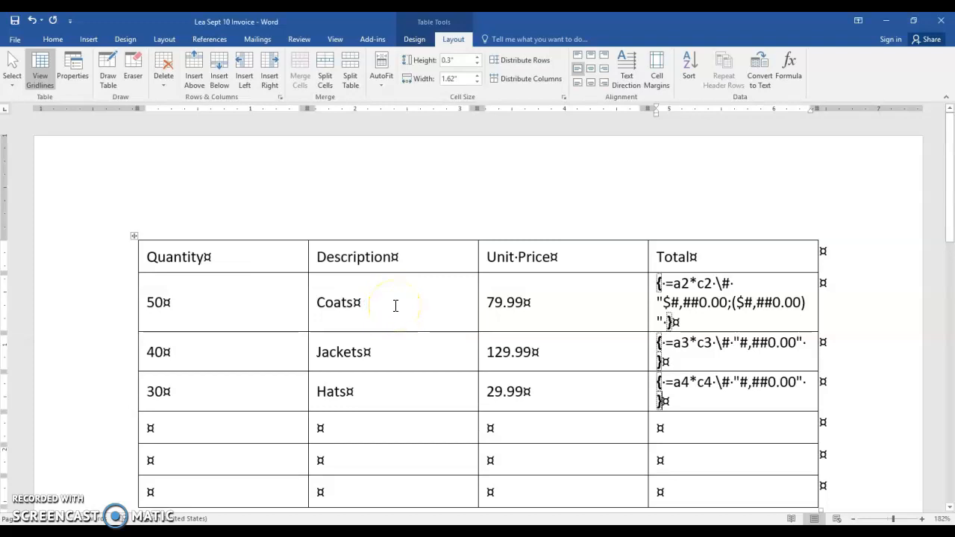
key(alt+F9)
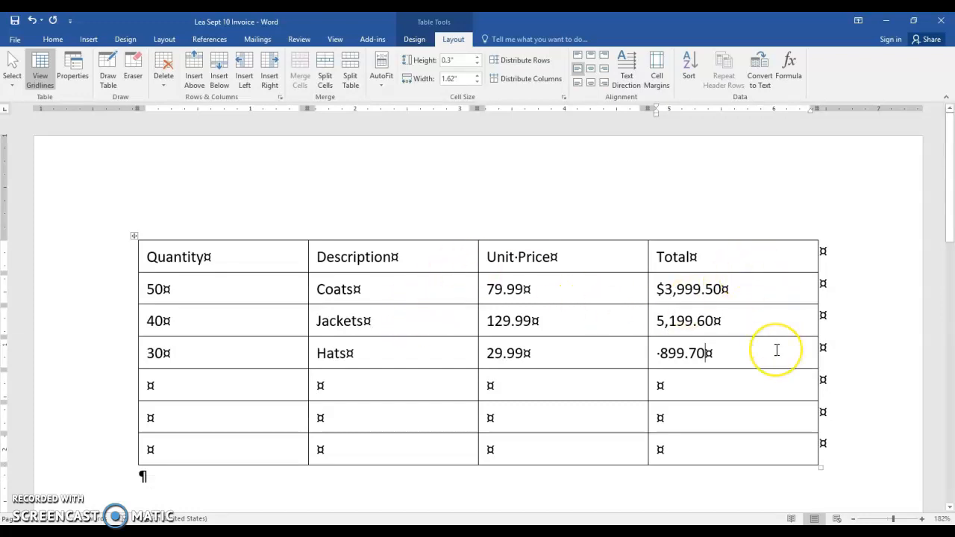
Insert the formula =a5*c5 with number format #,##0.00 in the Total cell of the first empty row below Hats
click(685, 385)
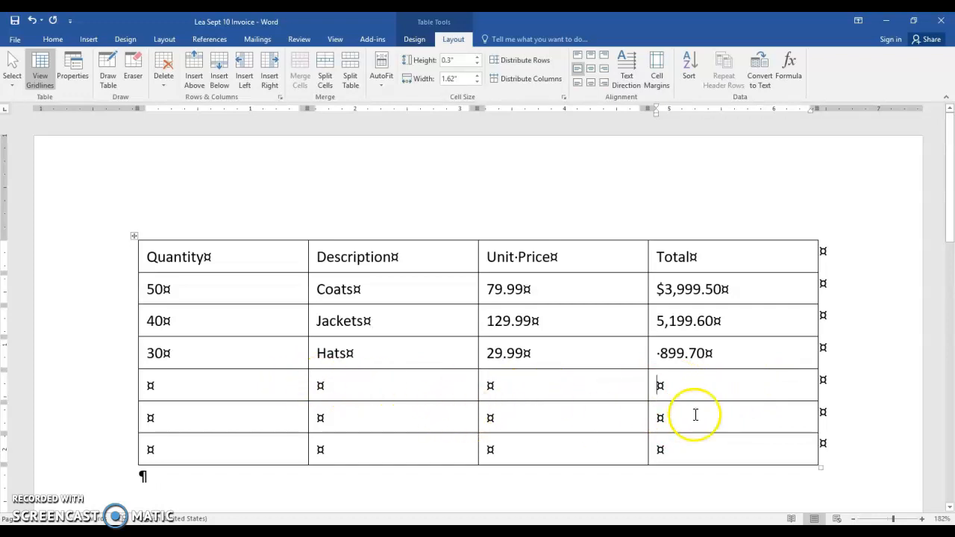
click(682, 384)
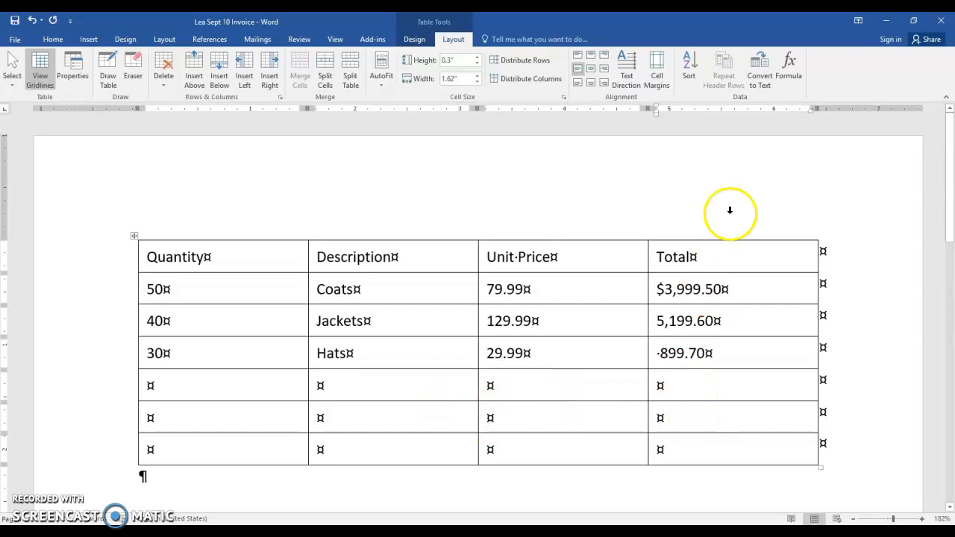
click(789, 71)
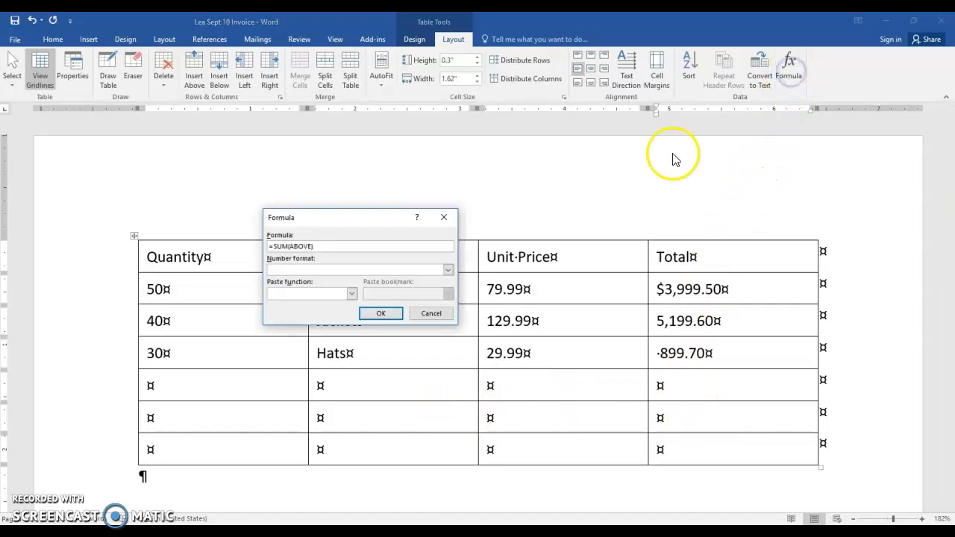
drag(312, 246, 252, 254)
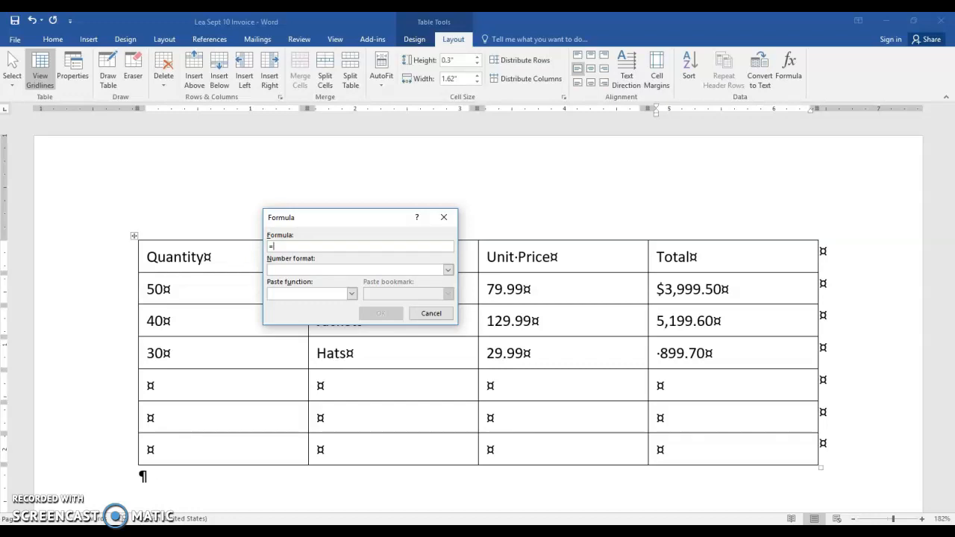
text(a5*c5)
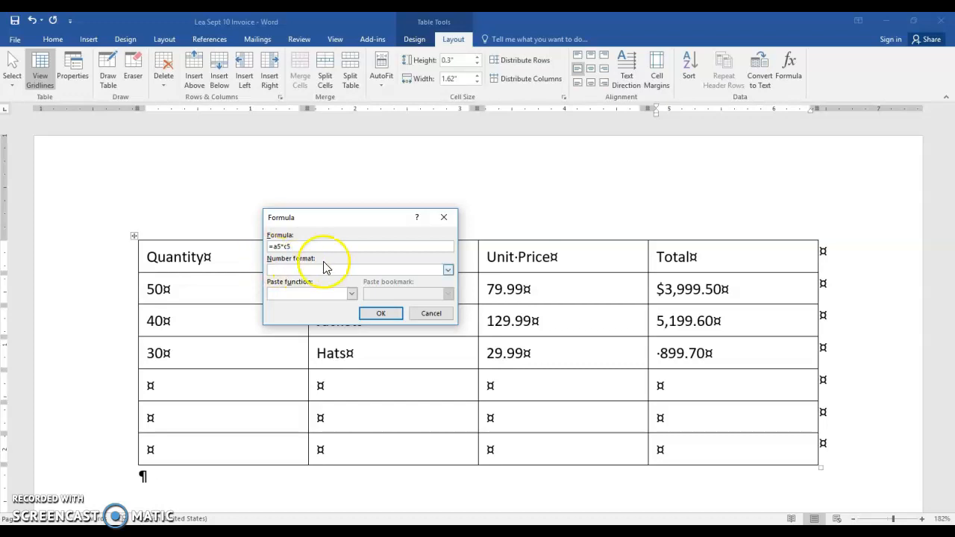
click(448, 269)
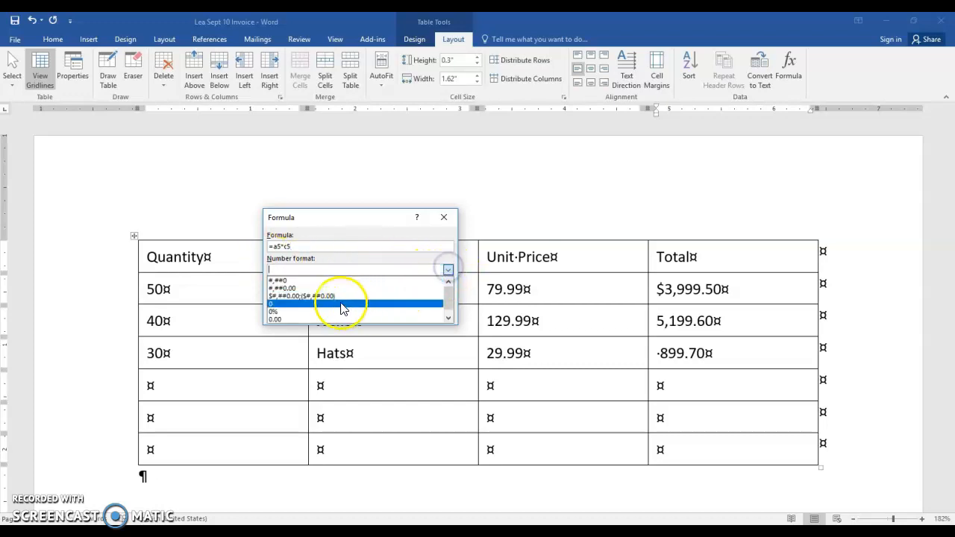
click(298, 288)
click(373, 314)
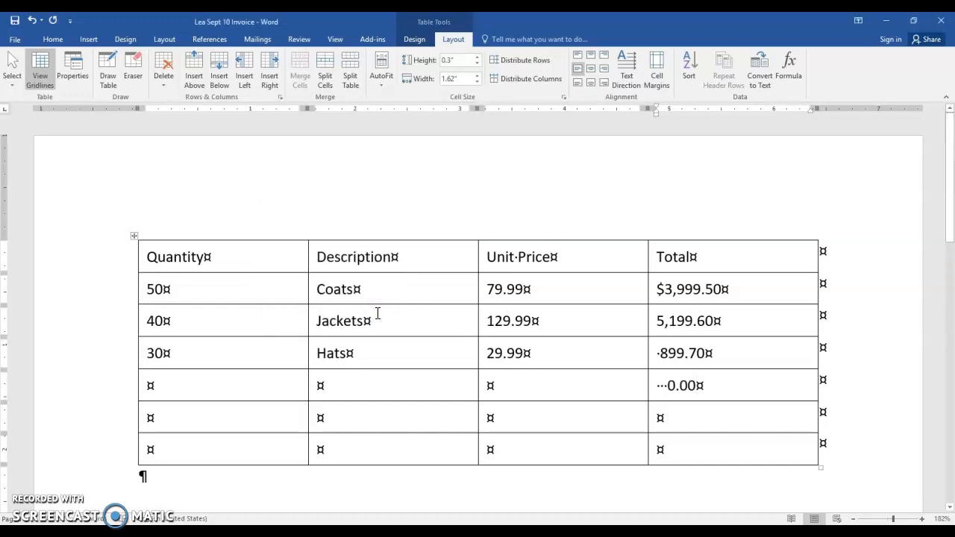
Display the field codes and insert the formula =a6*c6 with number format #,##0.00 in the Total cell of the second empty row below Hats
key(alt+F9)
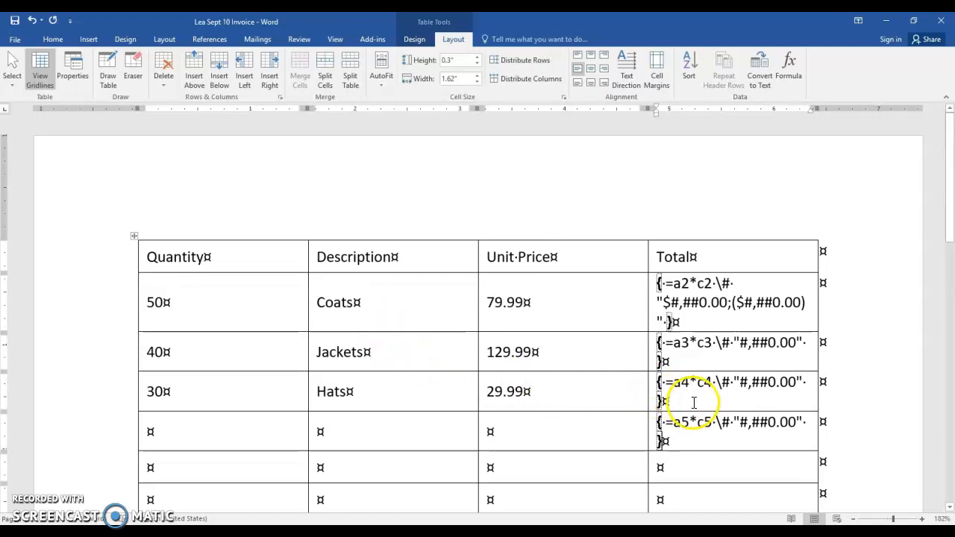
click(674, 465)
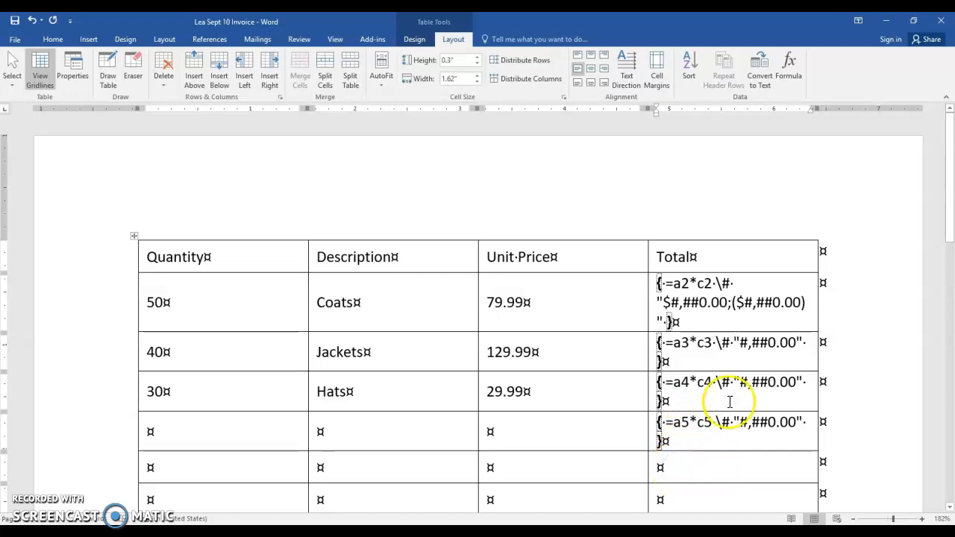
click(788, 66)
drag(332, 246, 246, 250)
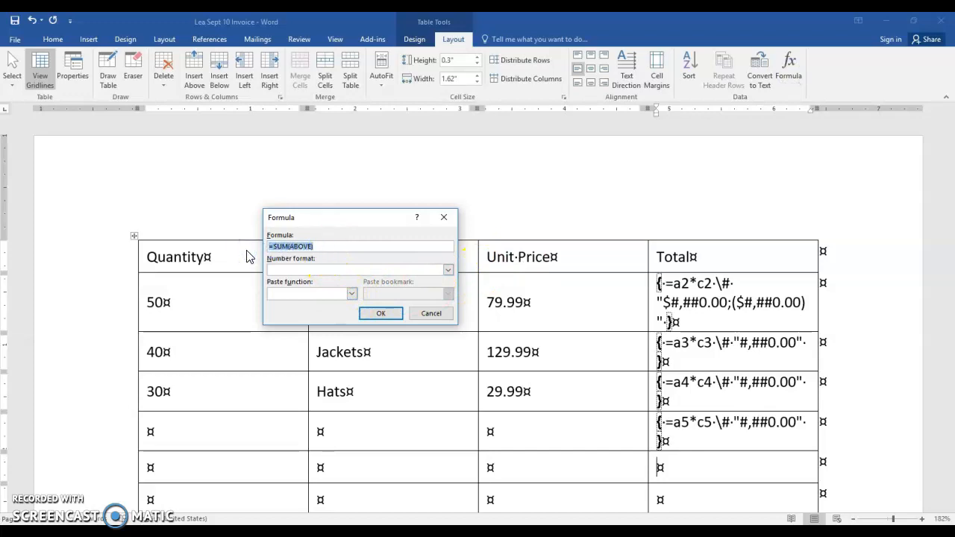
text(=a6*c6)
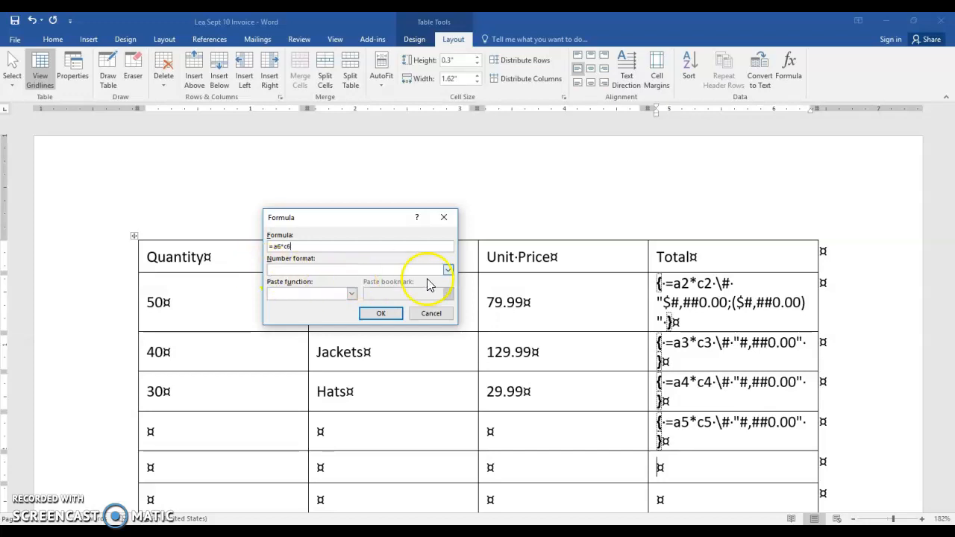
click(448, 269)
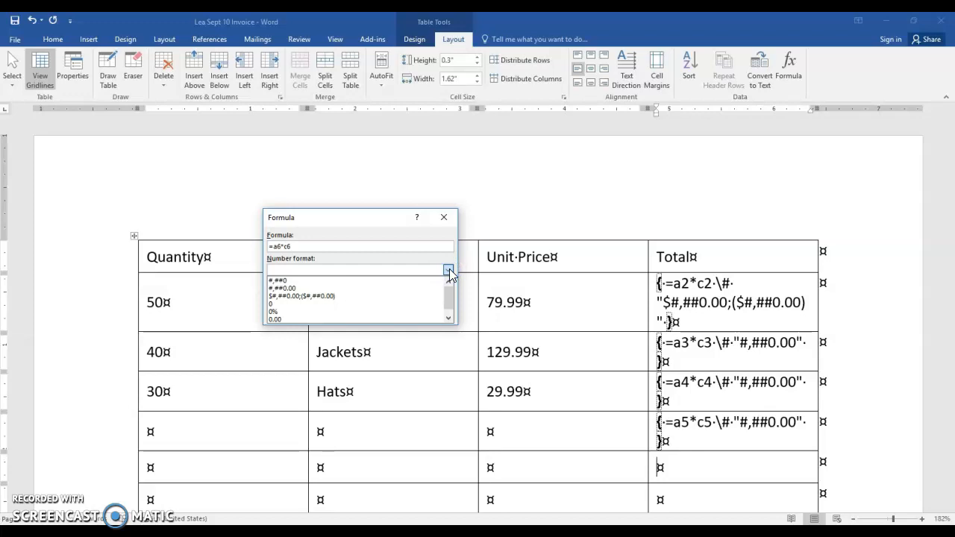
click(297, 287)
click(381, 314)
Switch the field codes back to results and enter the label Subtotal in the last row's Unit Price cell
scroll(428, 326, down, 1)
scroll(428, 326, down, 1)
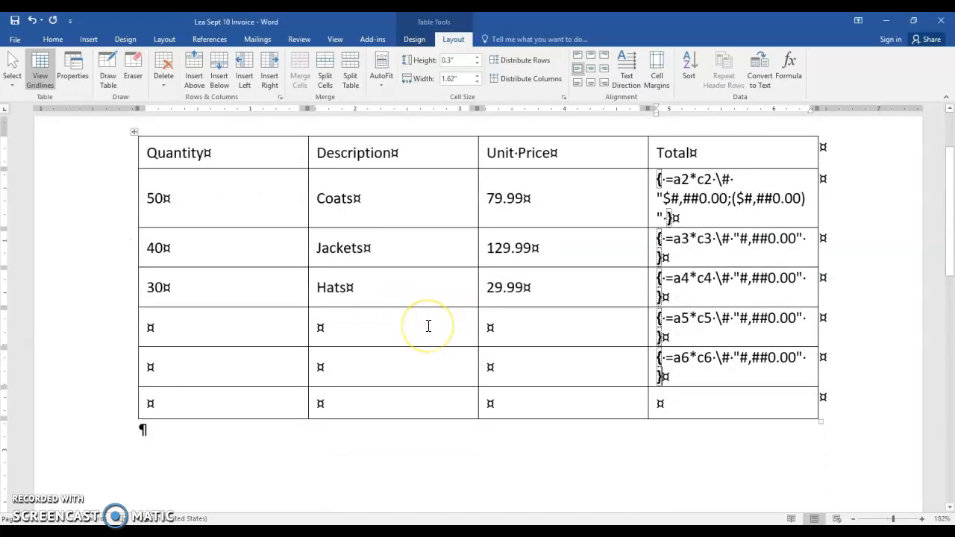
click(671, 404)
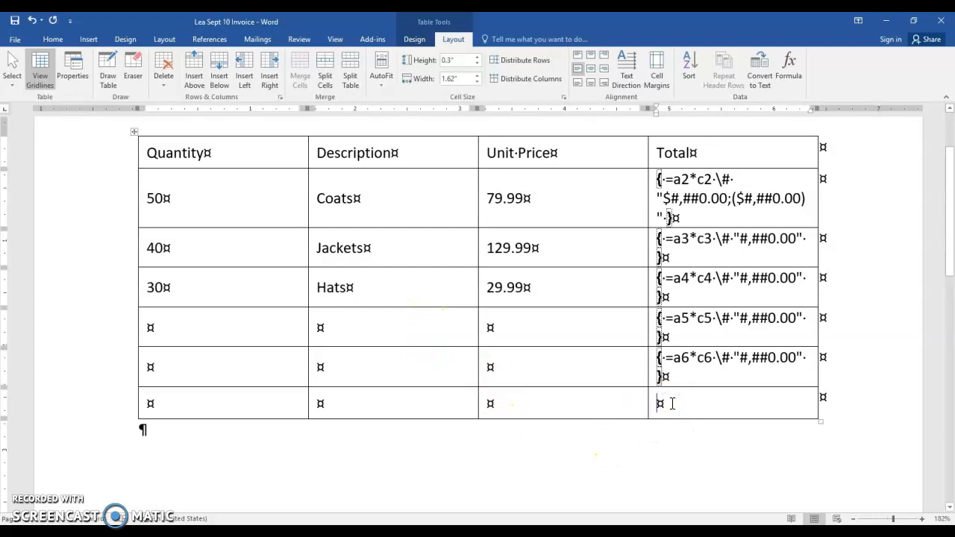
key(alt+F9)
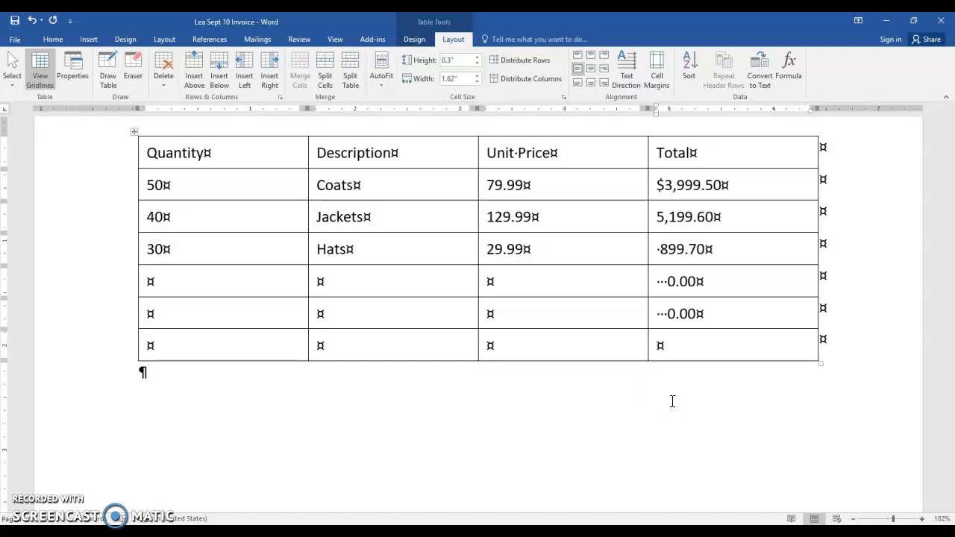
click(513, 346)
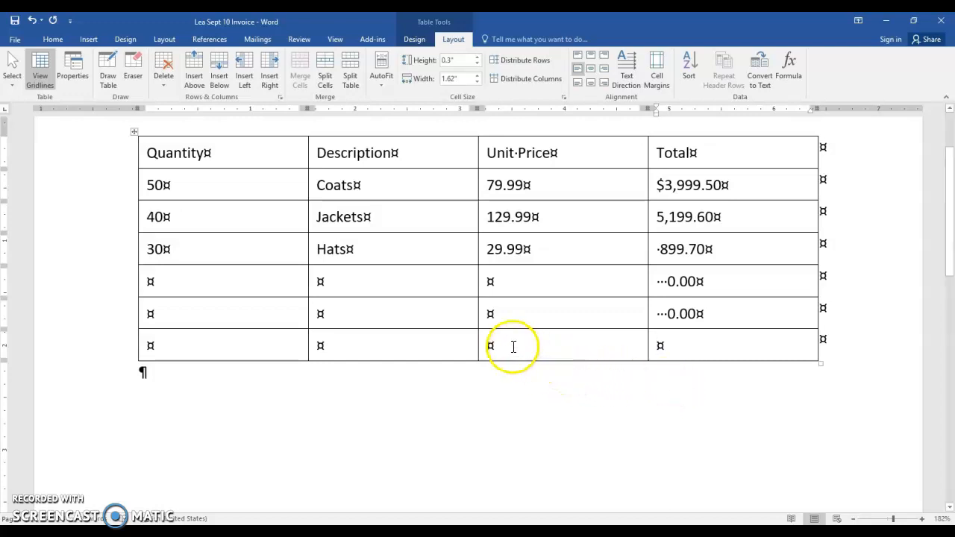
text(S)
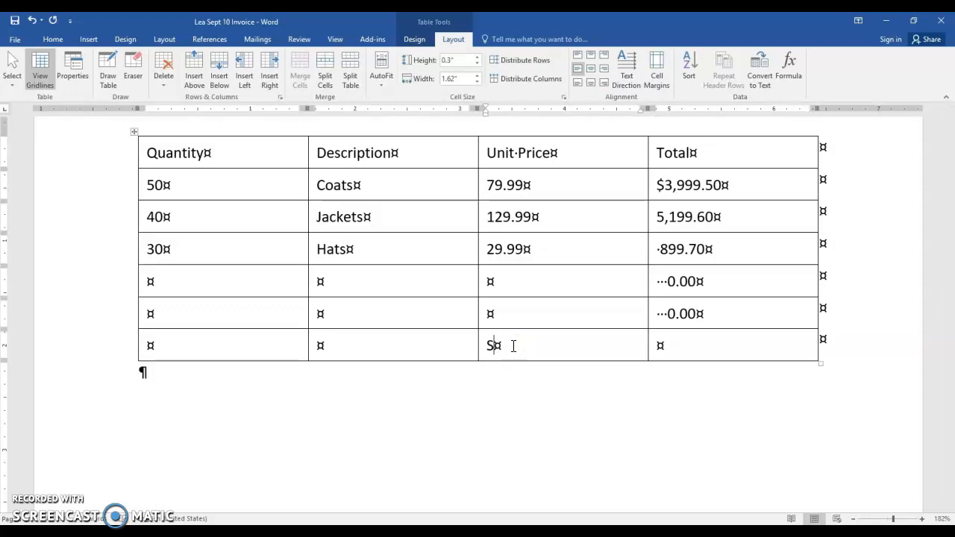
text(ubtotal)
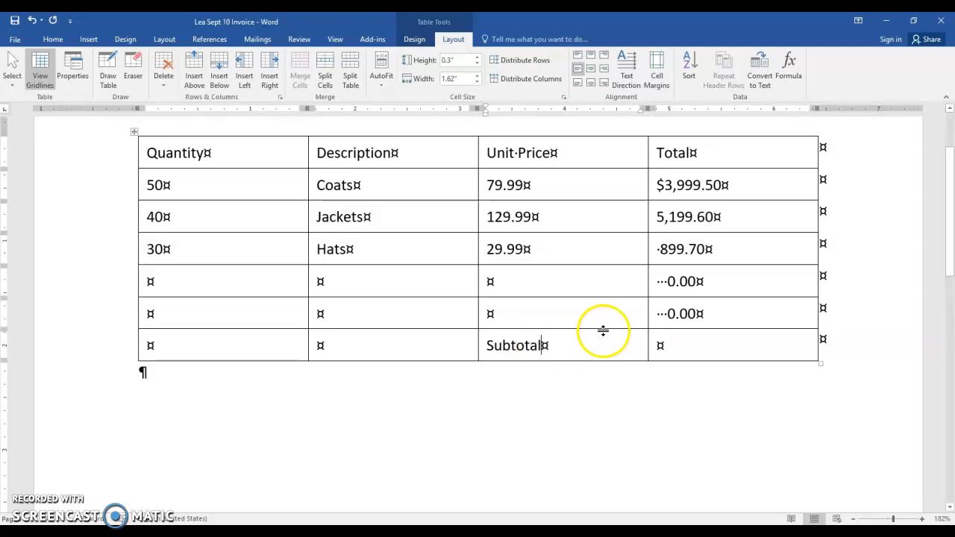
Insert =SUM(ABOVE) with number format $#,##0.00;($#,##0.00) in the Subtotal row's Total cell, and briefly display the field codes to check it
click(675, 343)
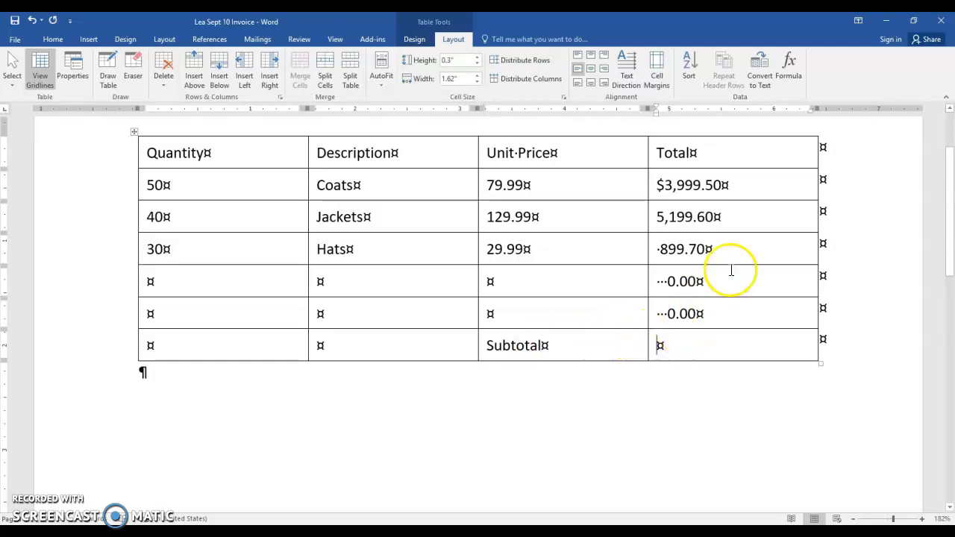
click(791, 72)
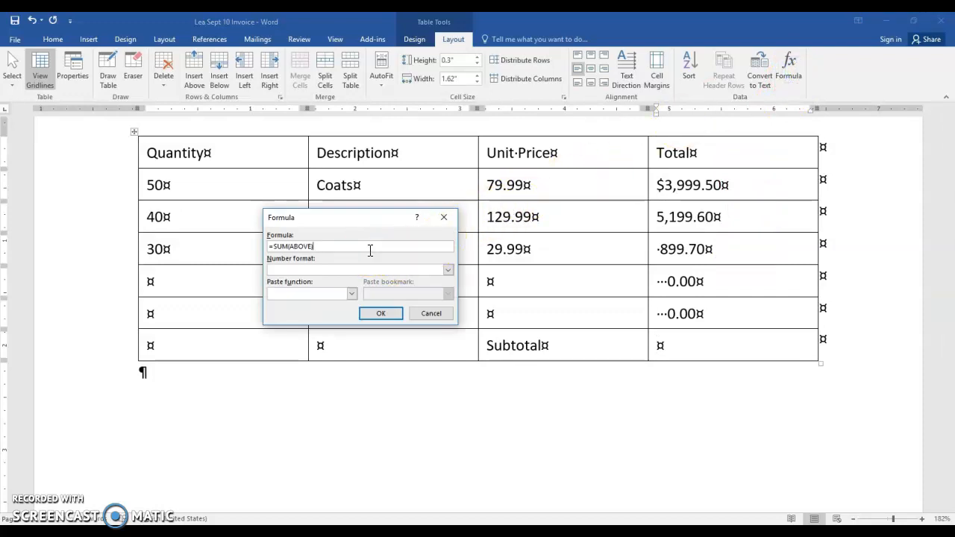
click(448, 269)
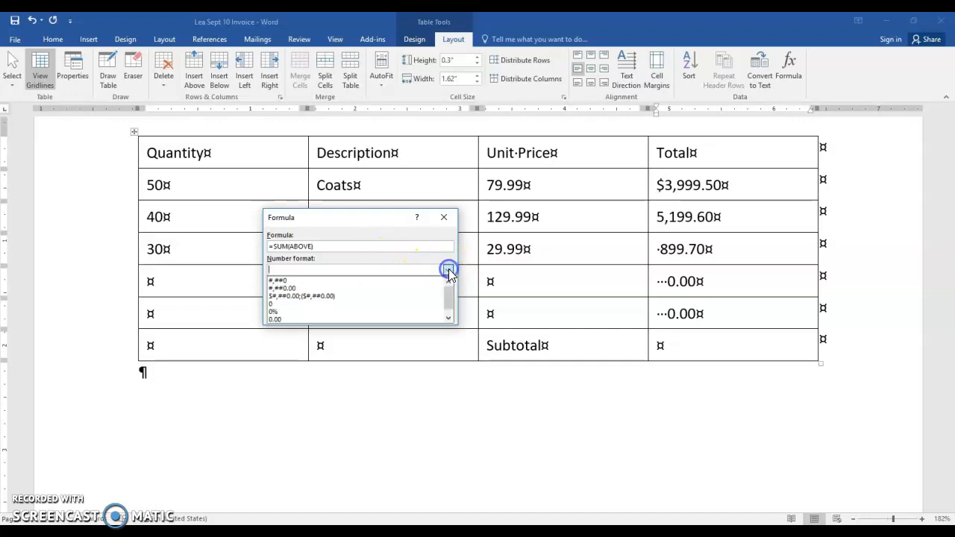
click(320, 296)
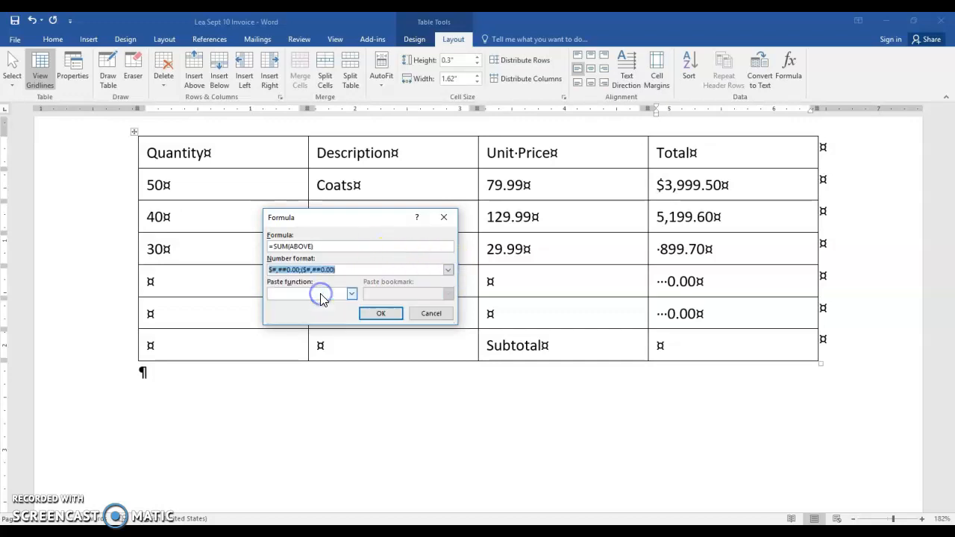
click(377, 314)
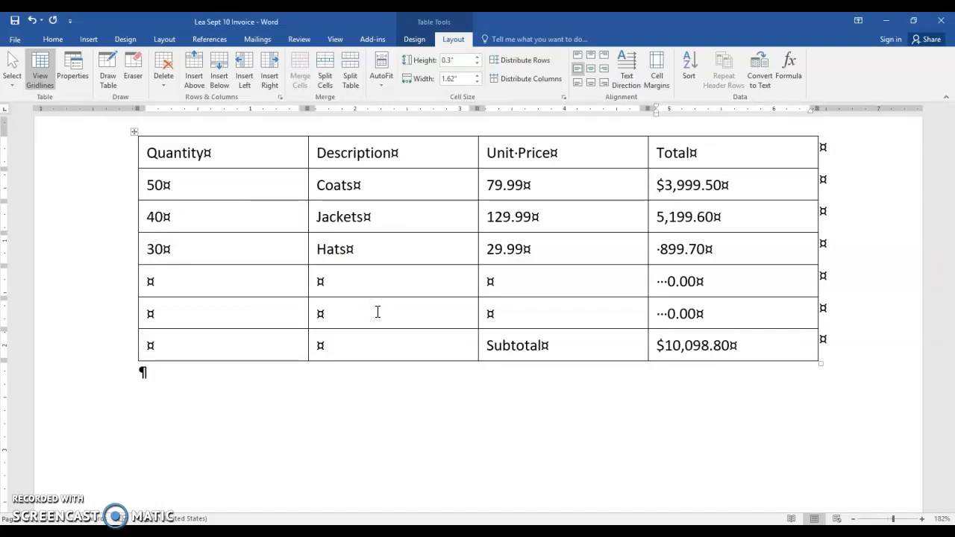
key(alt+F9)
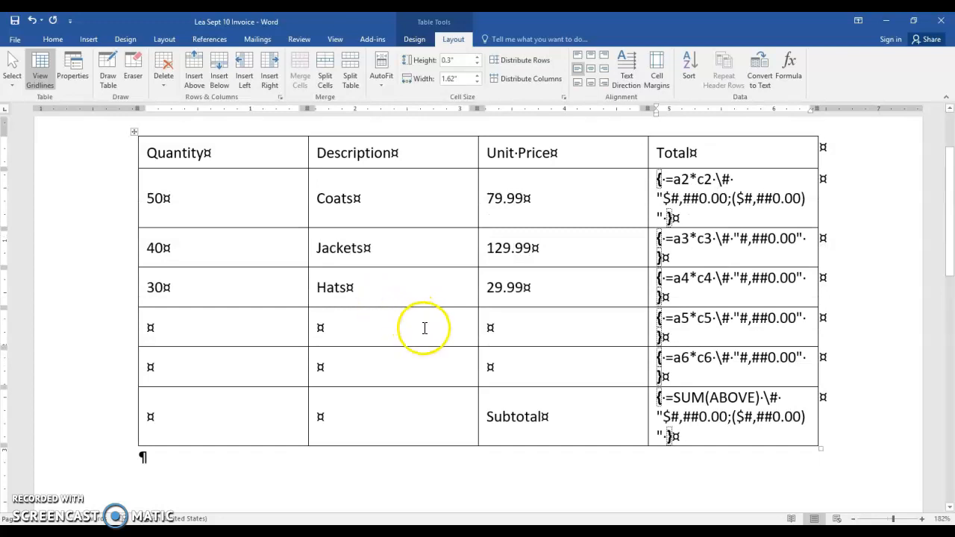
click(735, 416)
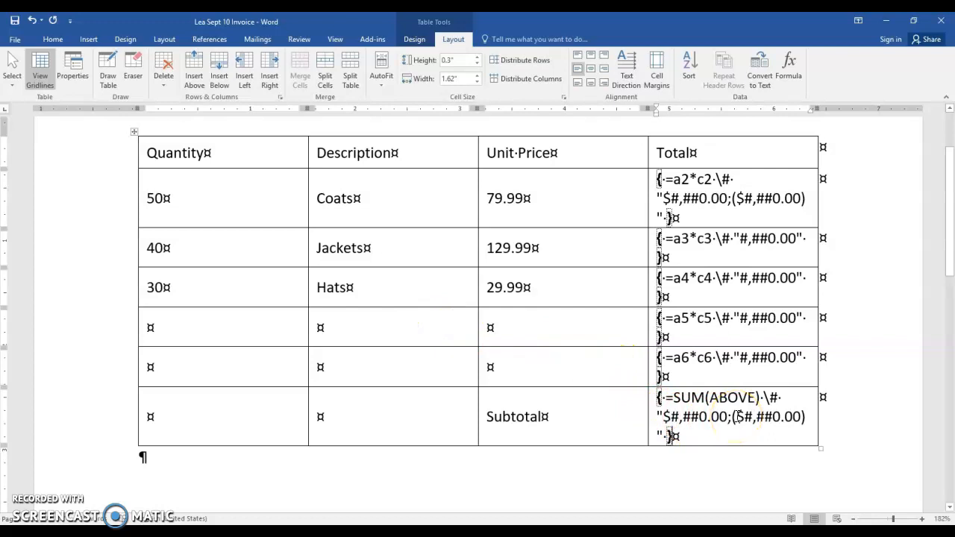
key(alt+F9)
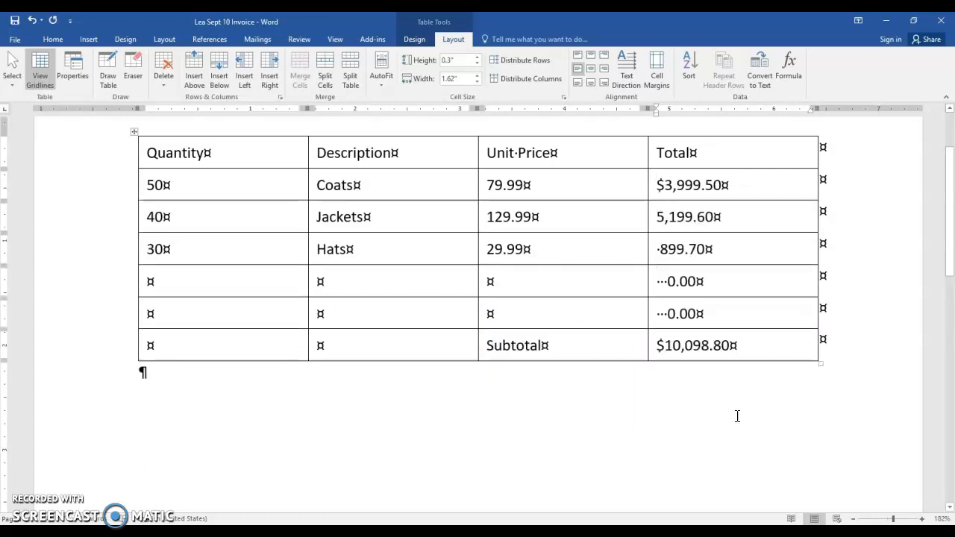
Add three empty rows to the end of the table, below the Subtotal row
click(749, 344)
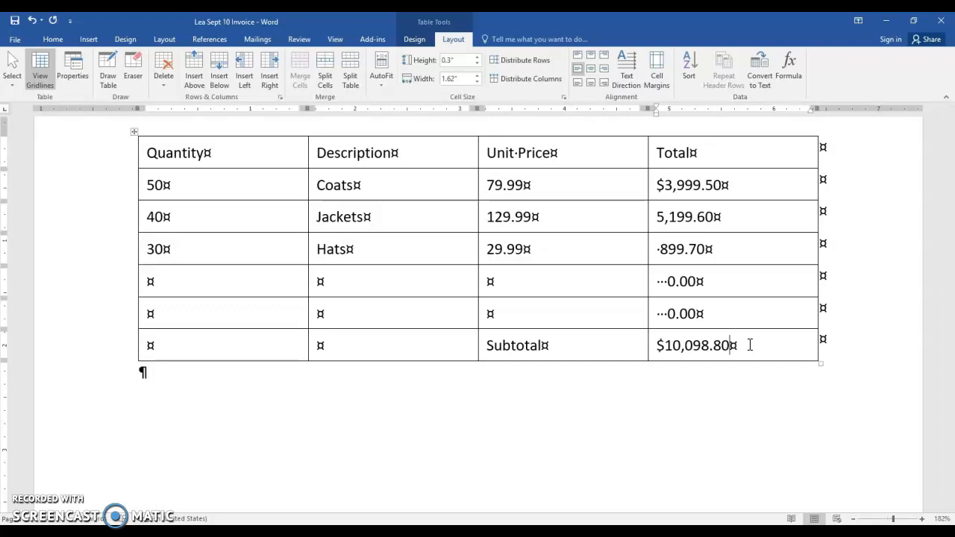
click(757, 343)
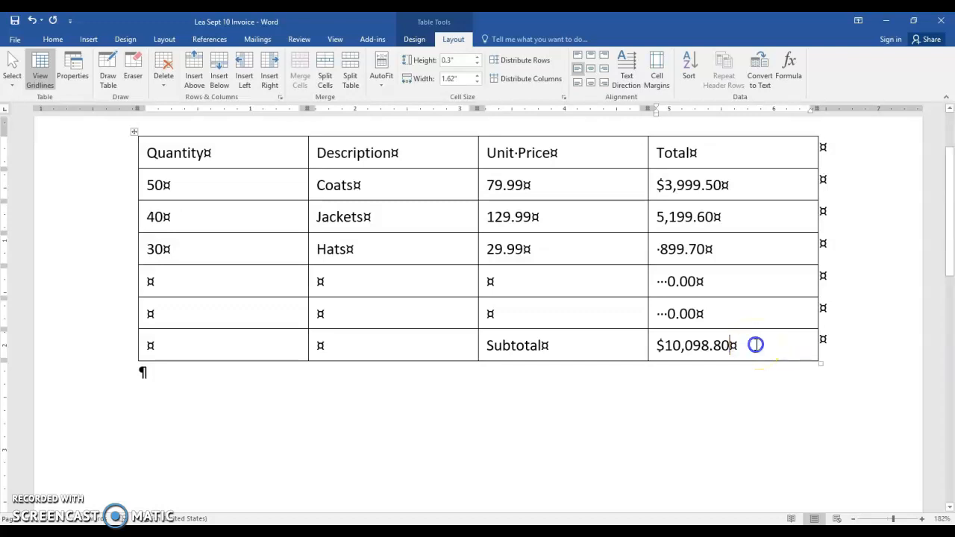
key(Tab)
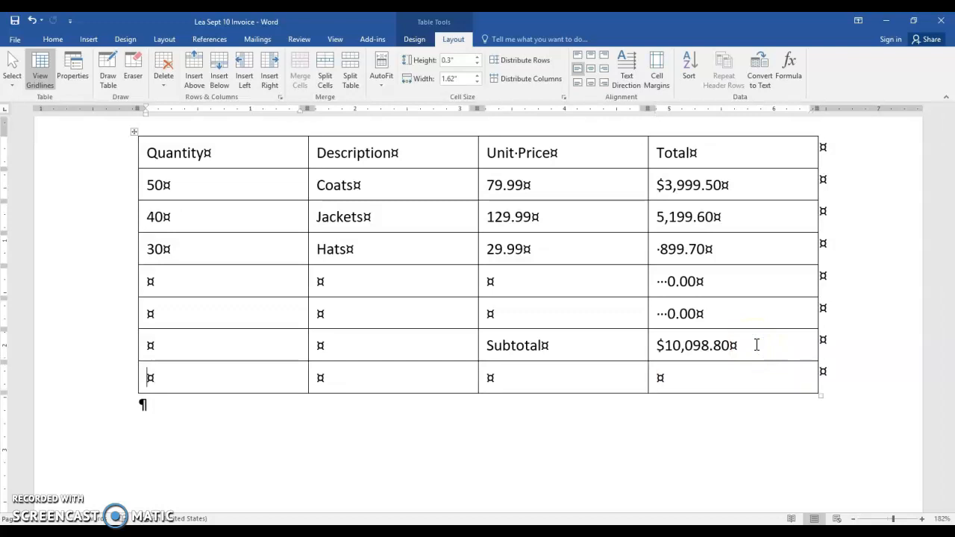
click(732, 379)
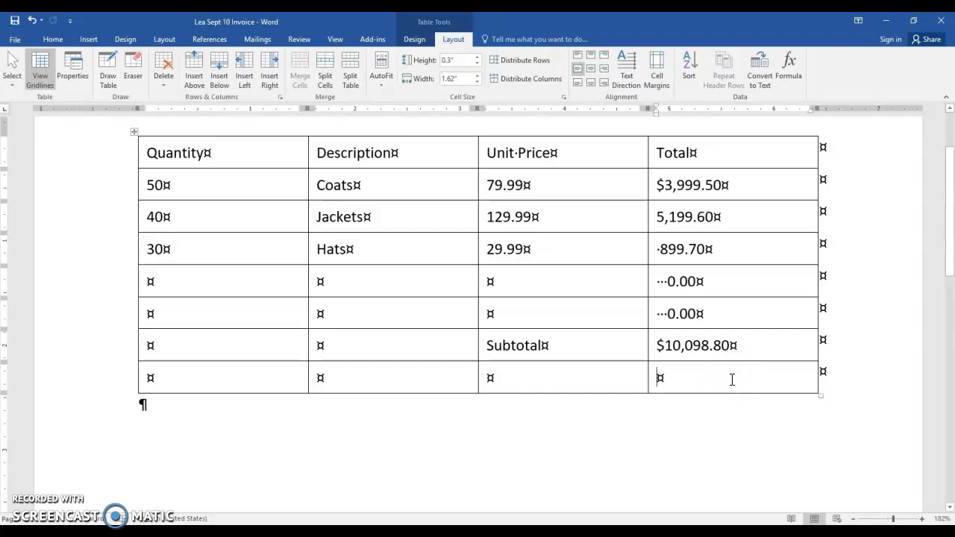
key(Tab)
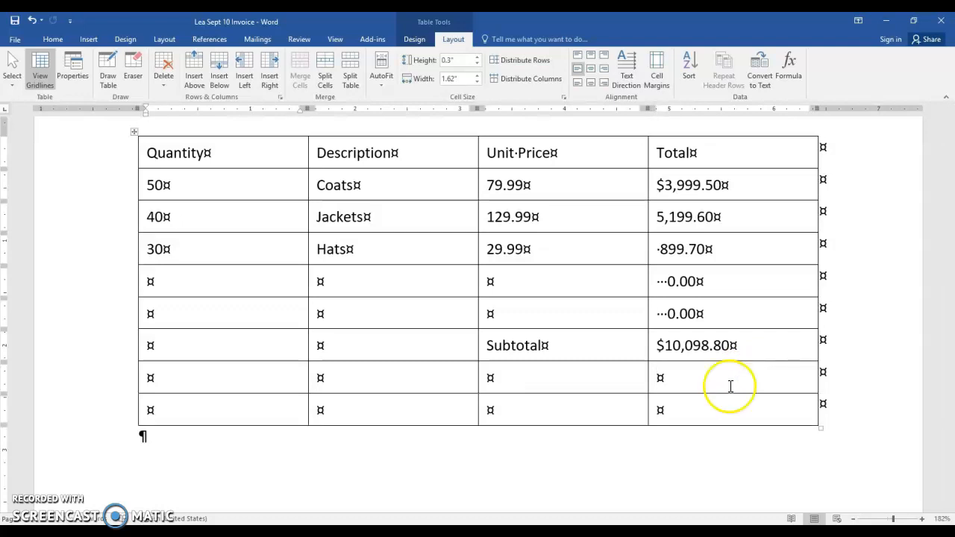
click(720, 410)
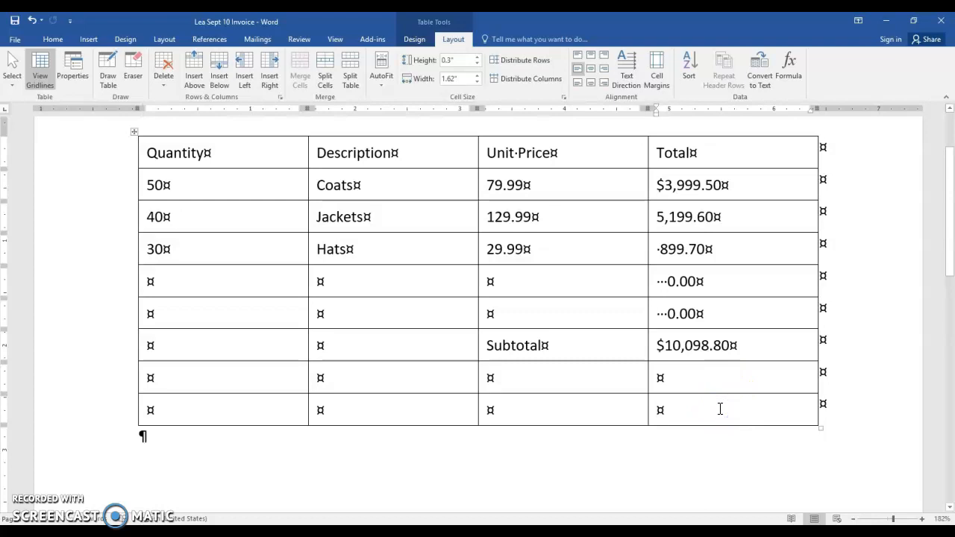
key(Tab)
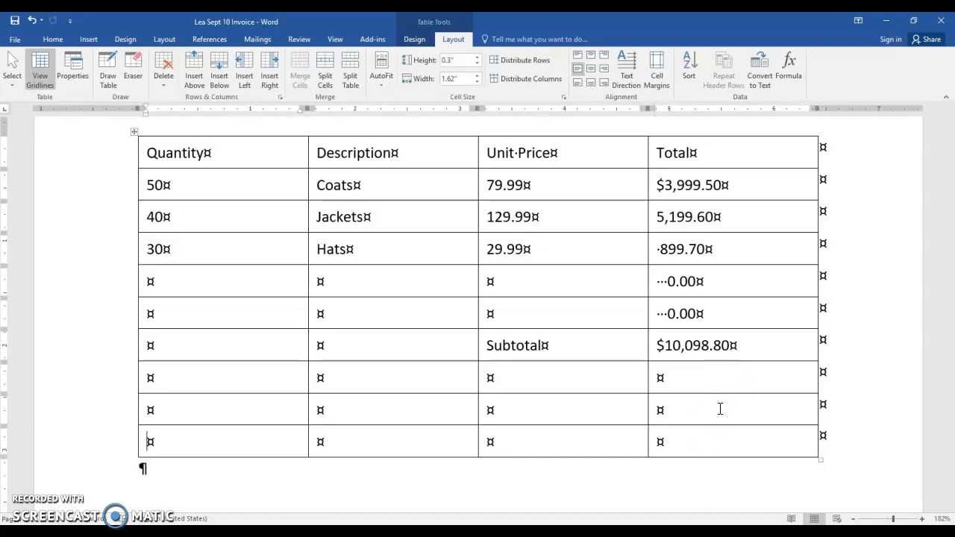
Enter the labels PST, GST and Total in the Unit Price cells of the three rows below Subtotal
click(537, 375)
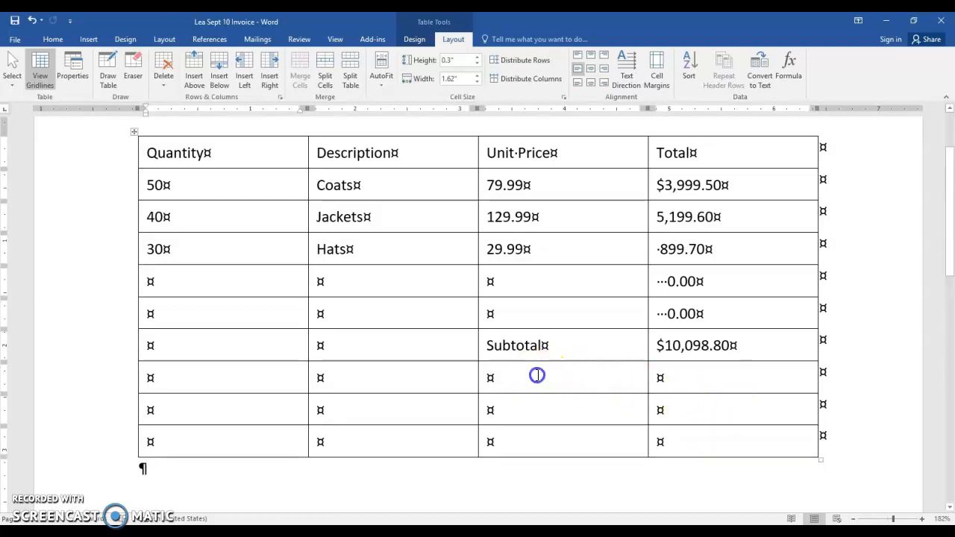
text(PST)
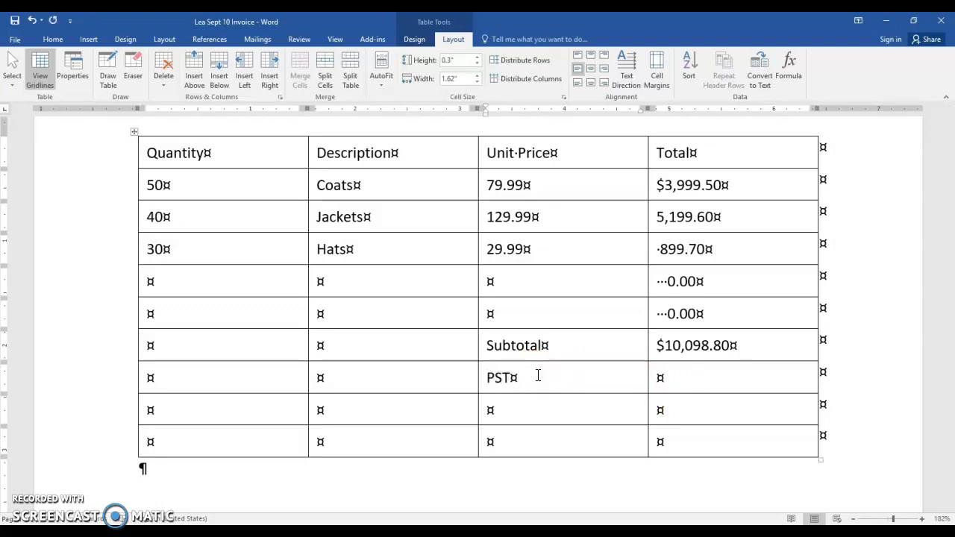
click(514, 410)
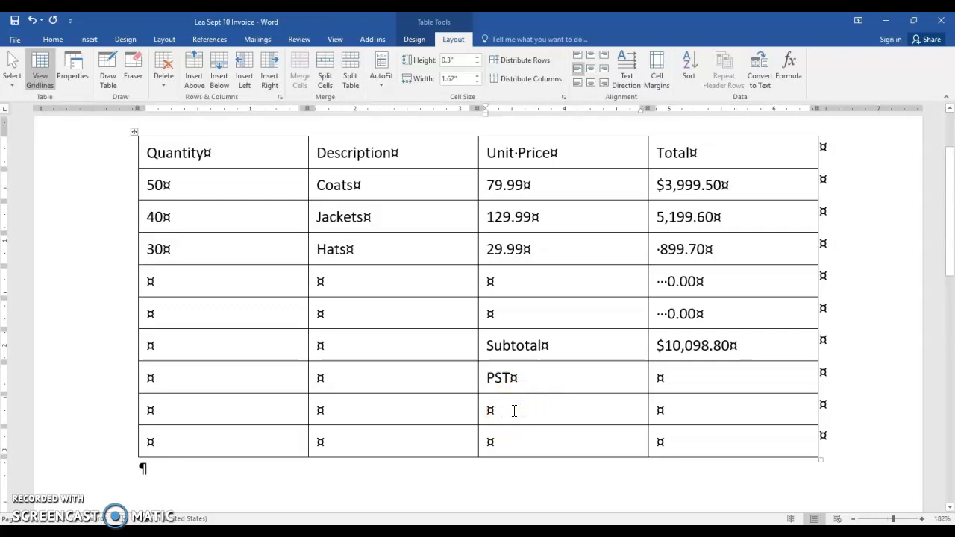
text(GST)
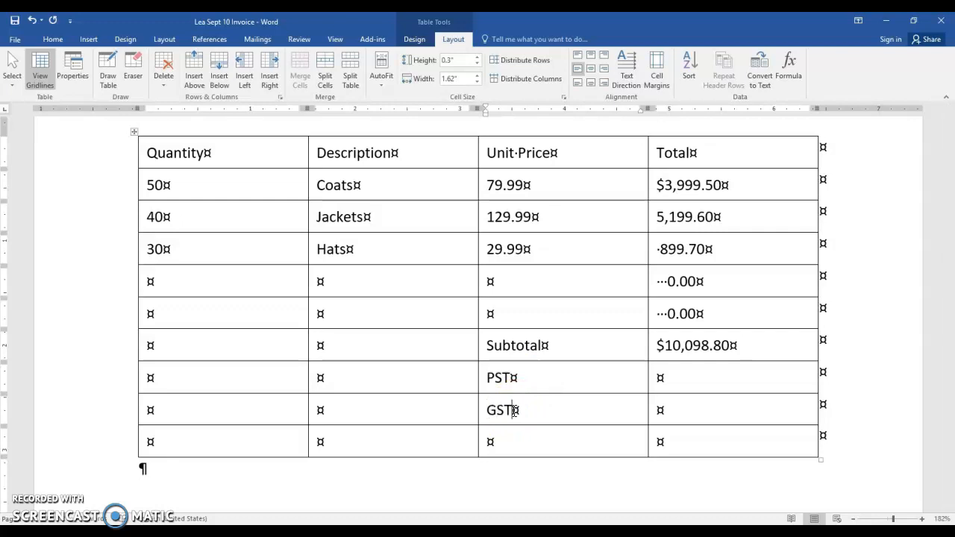
click(502, 442)
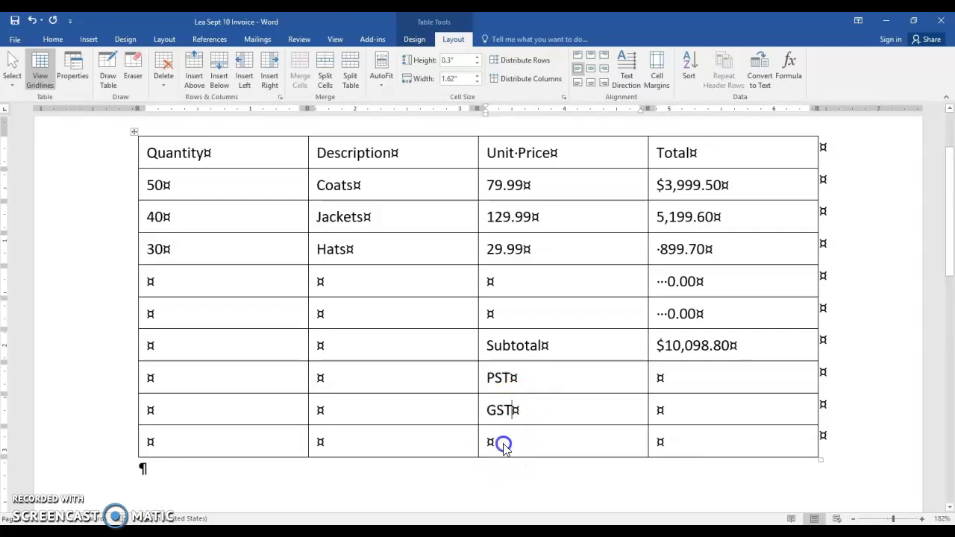
text(Total)
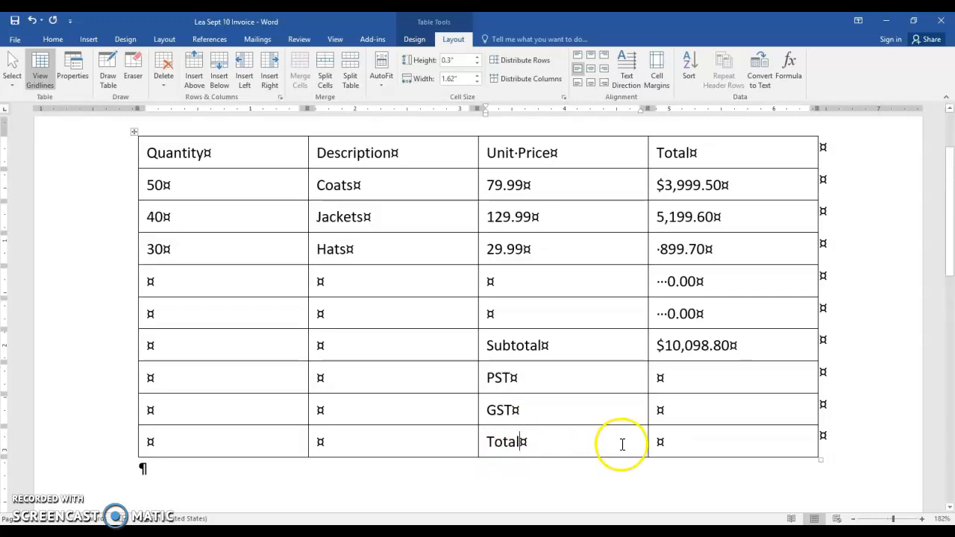
click(693, 380)
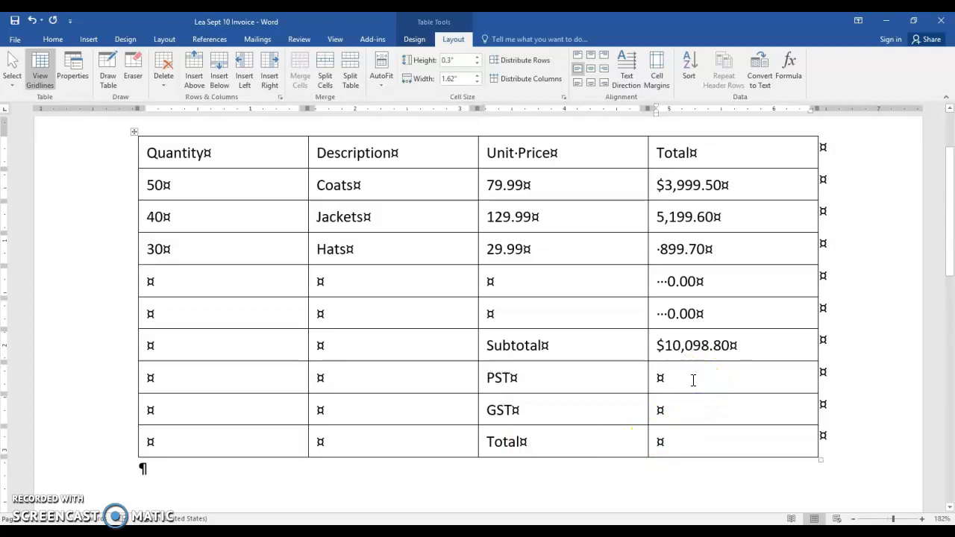
click(789, 66)
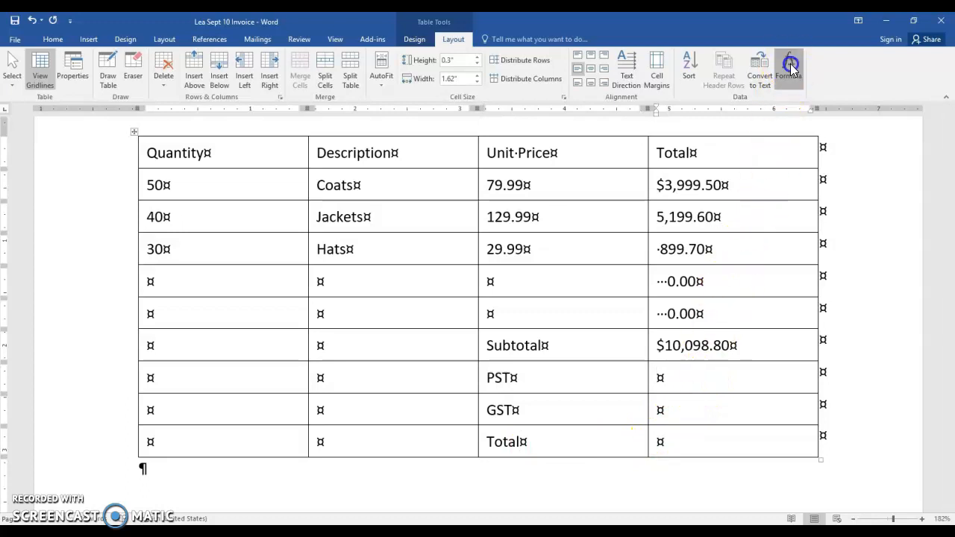
click(306, 246)
drag(306, 246, 256, 245)
click(382, 314)
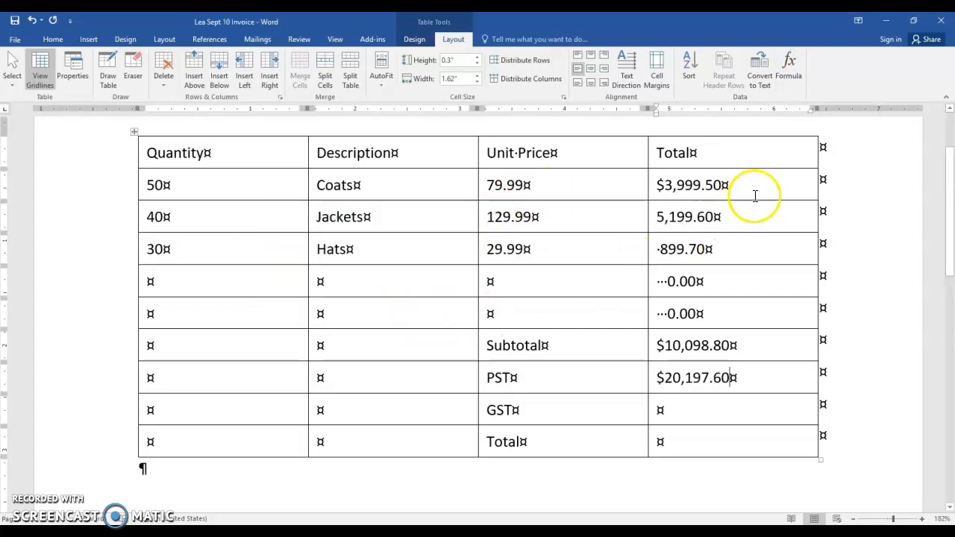
click(795, 89)
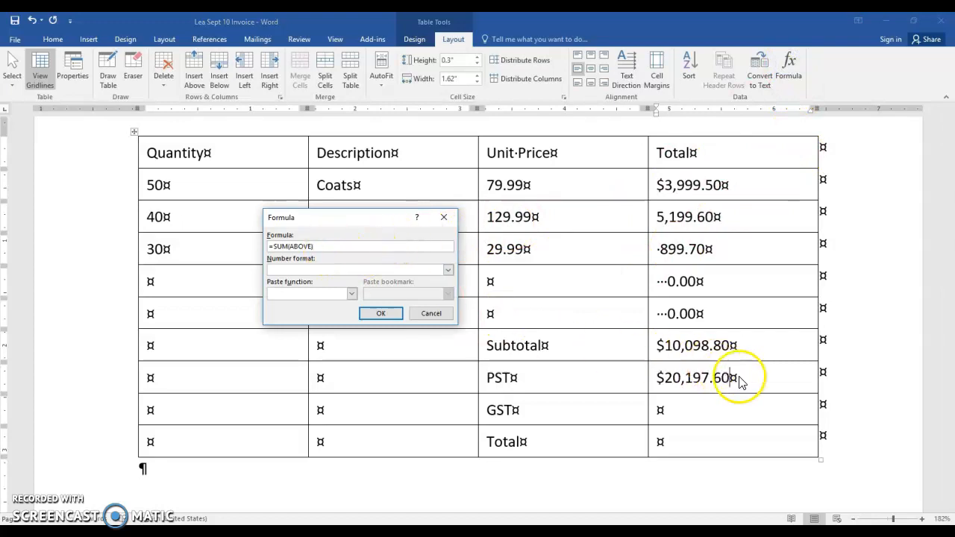
click(431, 313)
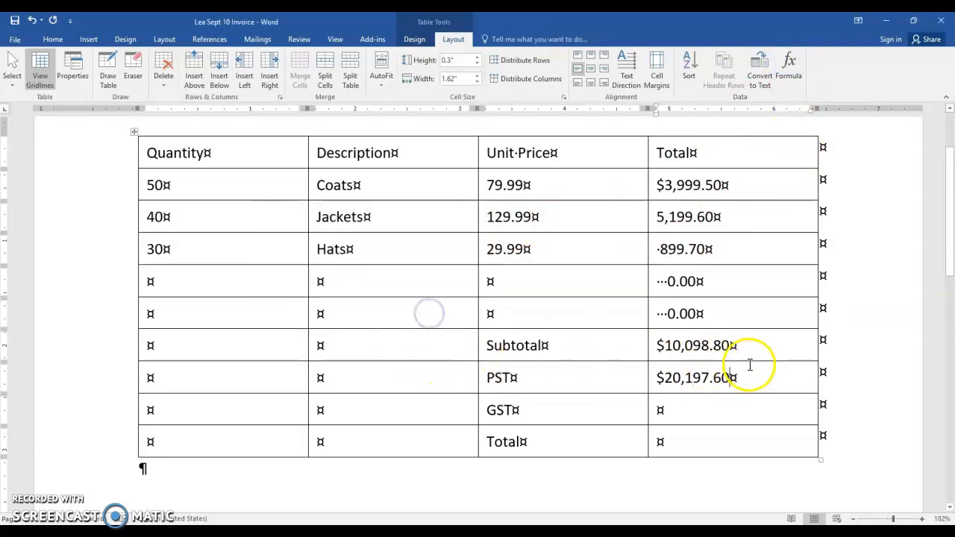
drag(748, 371, 635, 373)
click(650, 378)
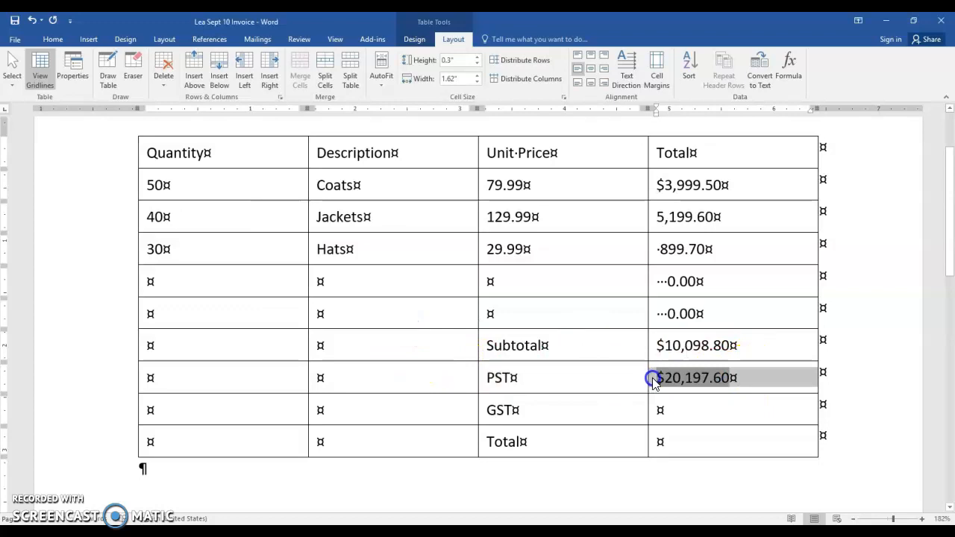
key(Delete)
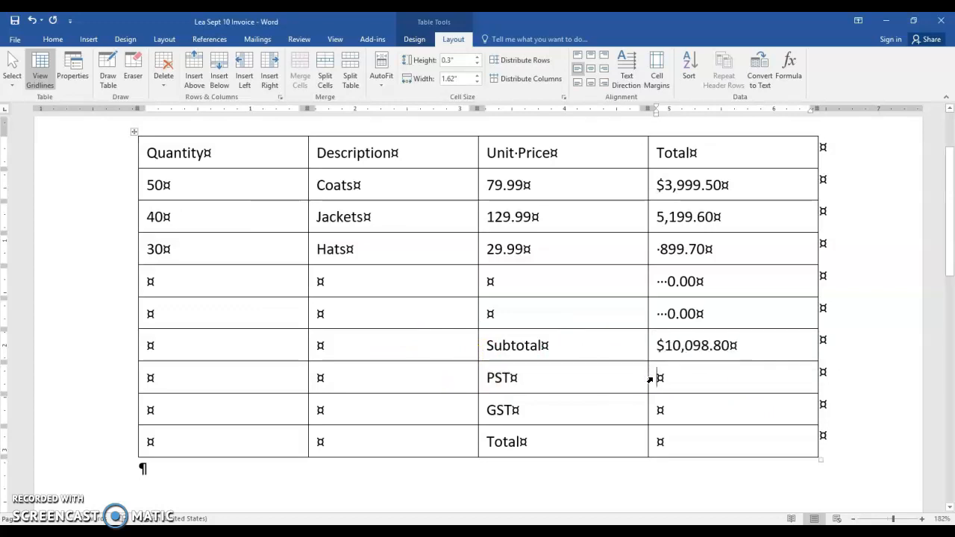
Display the field codes and insert the formula =7%*d7 with number format $#,##0.00;($#,##0.00) in the PST row's Total cell
key(alt+F9)
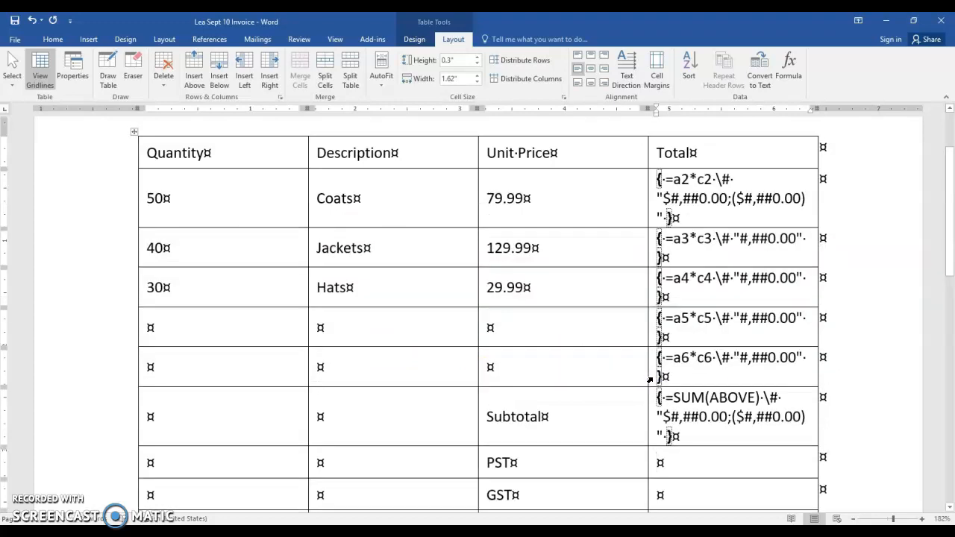
click(790, 78)
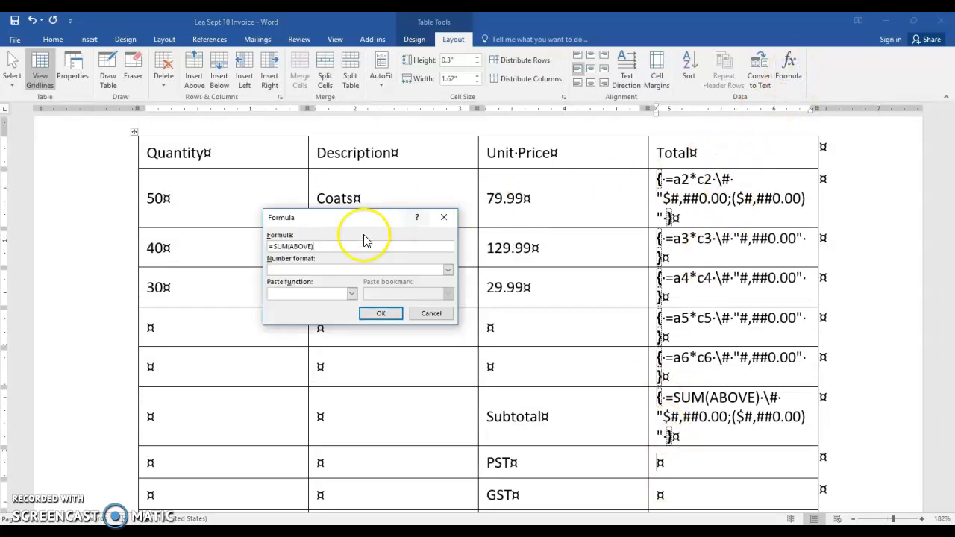
drag(317, 246, 257, 246)
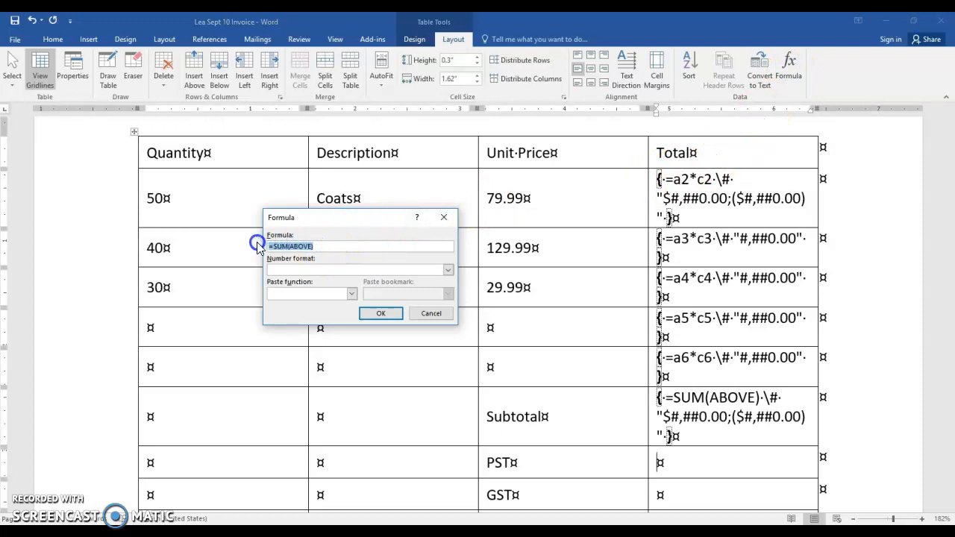
text(=)
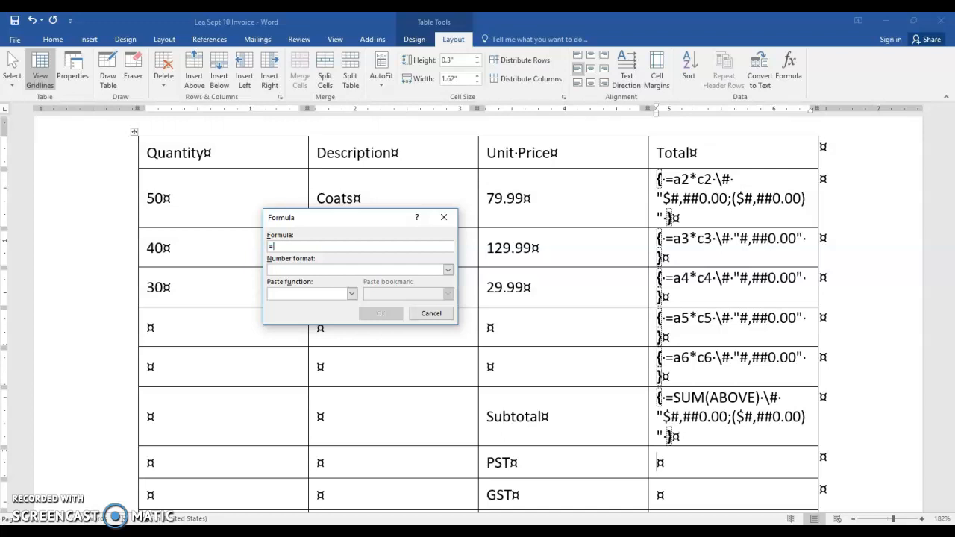
text(7%*d7)
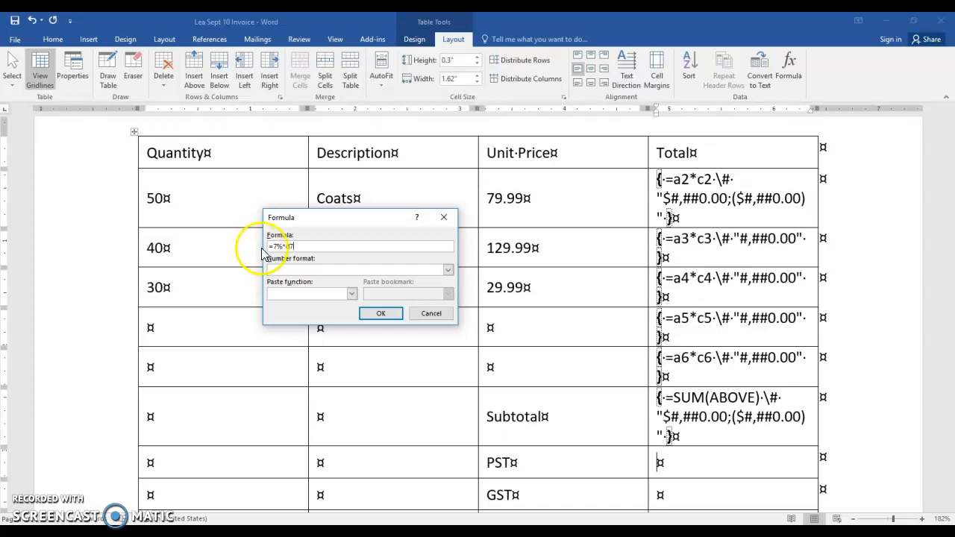
click(447, 270)
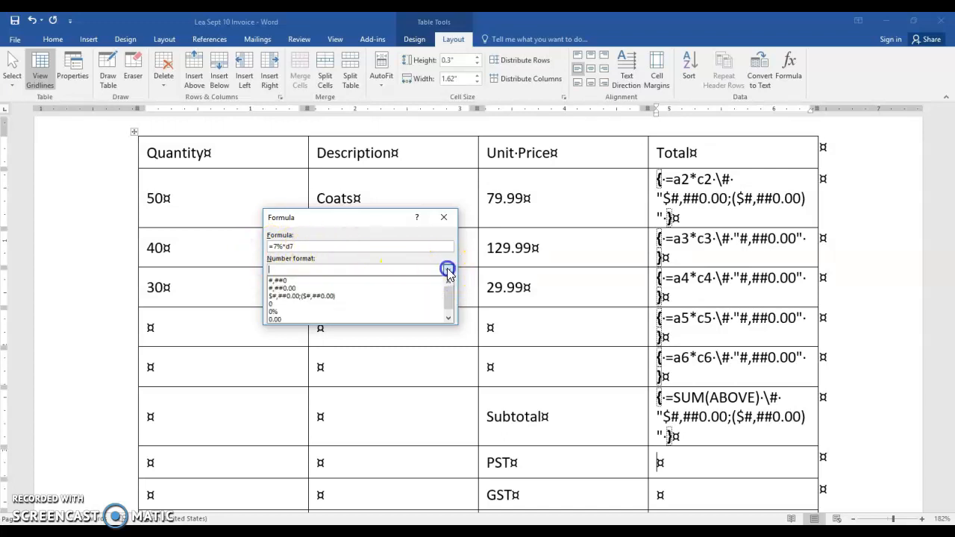
click(314, 296)
click(372, 311)
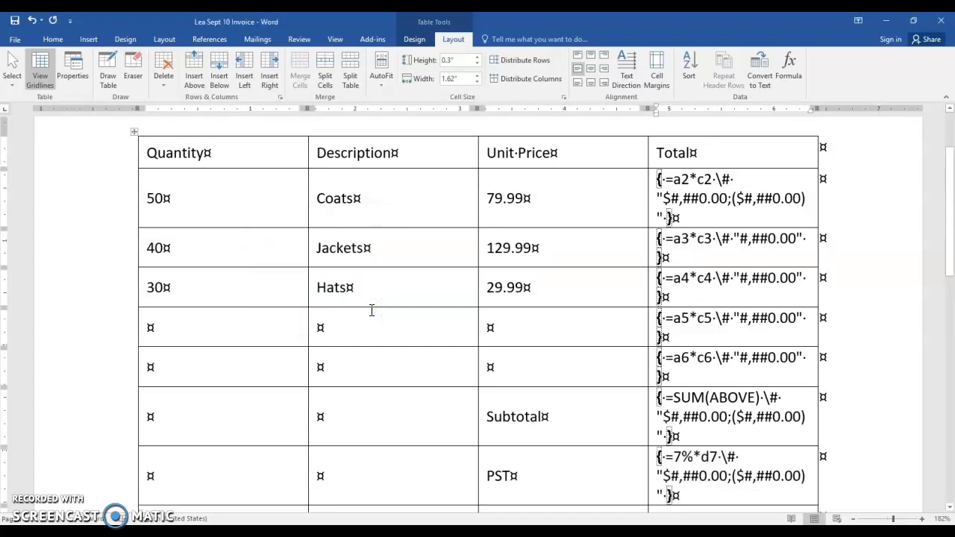
Insert the formula =5%*d7 with number format $#,##0.00;($#,##0.00) in the GST row's Total cell
scroll(728, 349, down, 3)
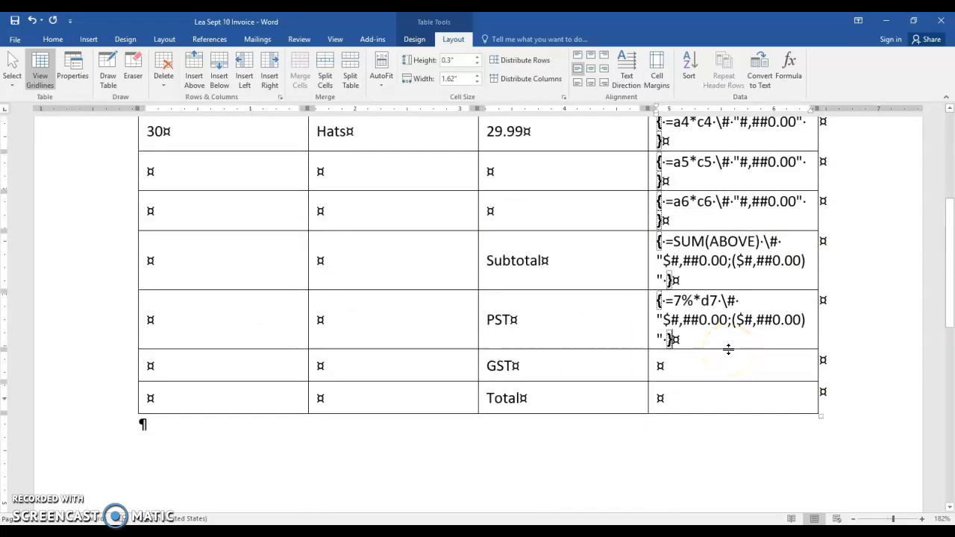
click(669, 365)
click(791, 67)
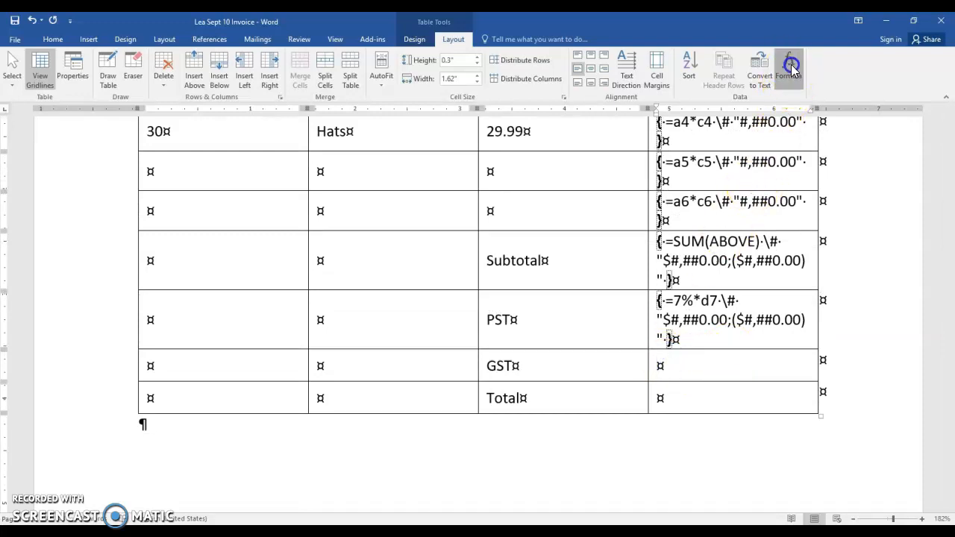
drag(314, 246, 249, 248)
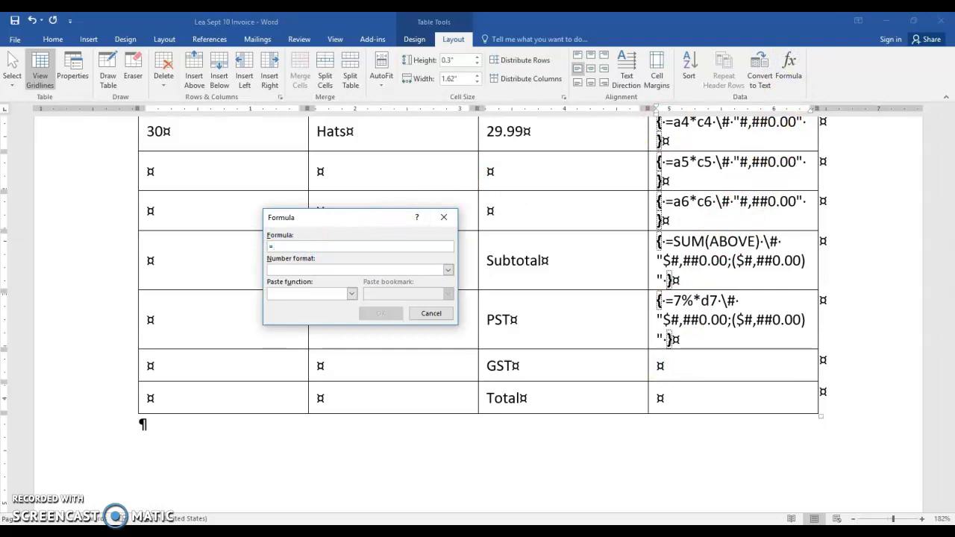
text(5%)
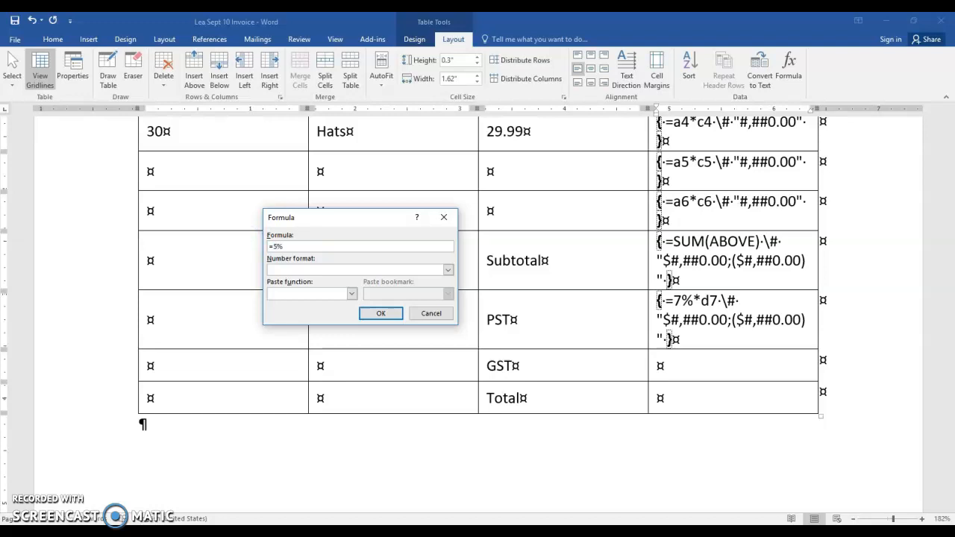
text(*d7)
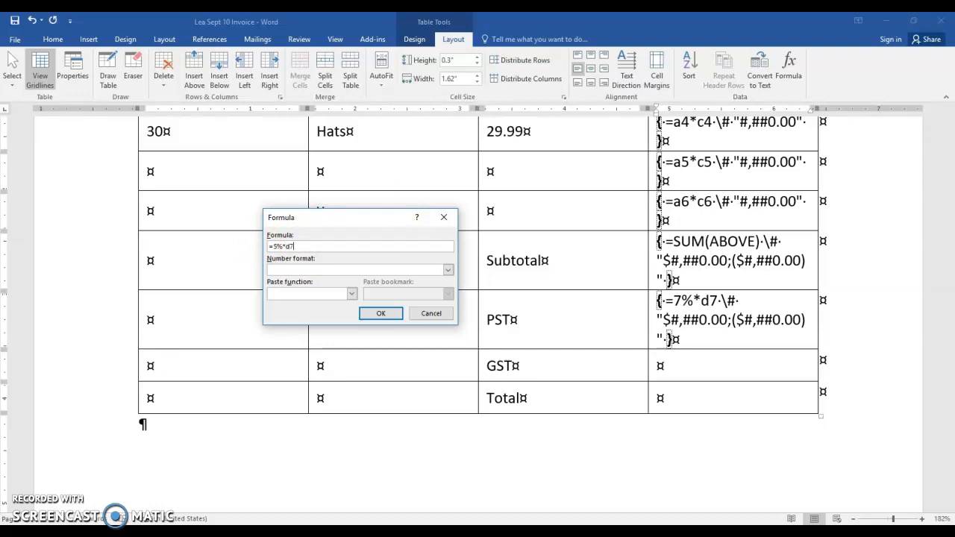
click(447, 270)
click(324, 296)
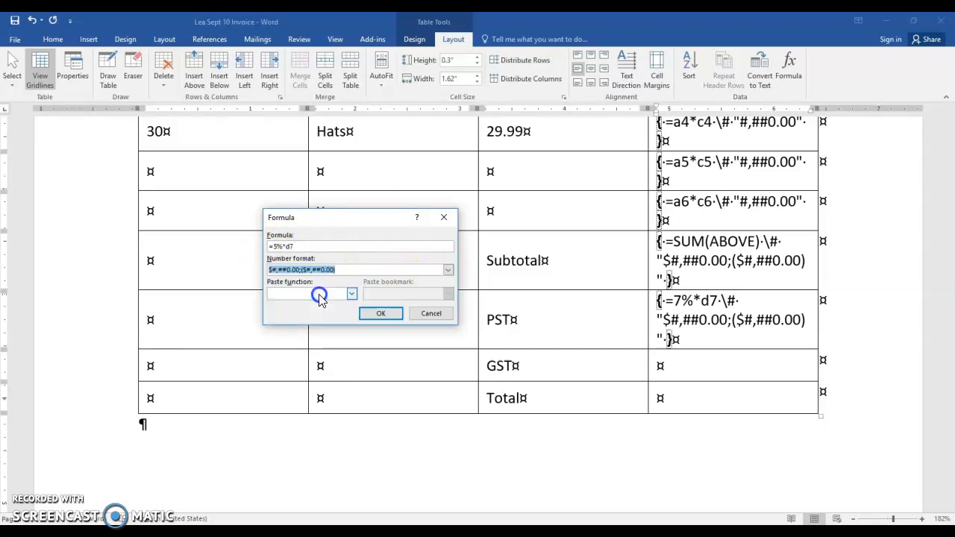
click(380, 313)
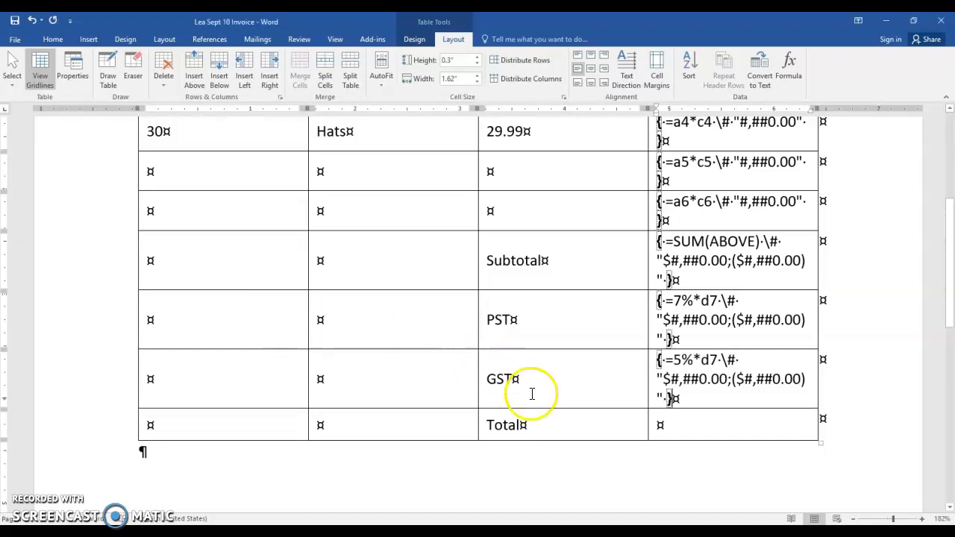
Insert the formula =SUM(d7:d9) with number format $#,##0.00;($#,##0.00) in the last cell of the final Total row
click(663, 425)
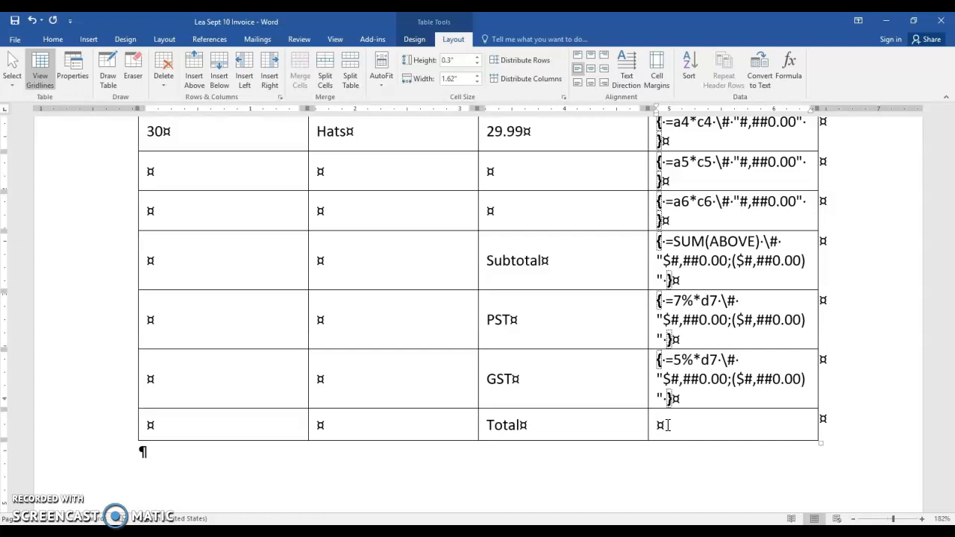
click(789, 77)
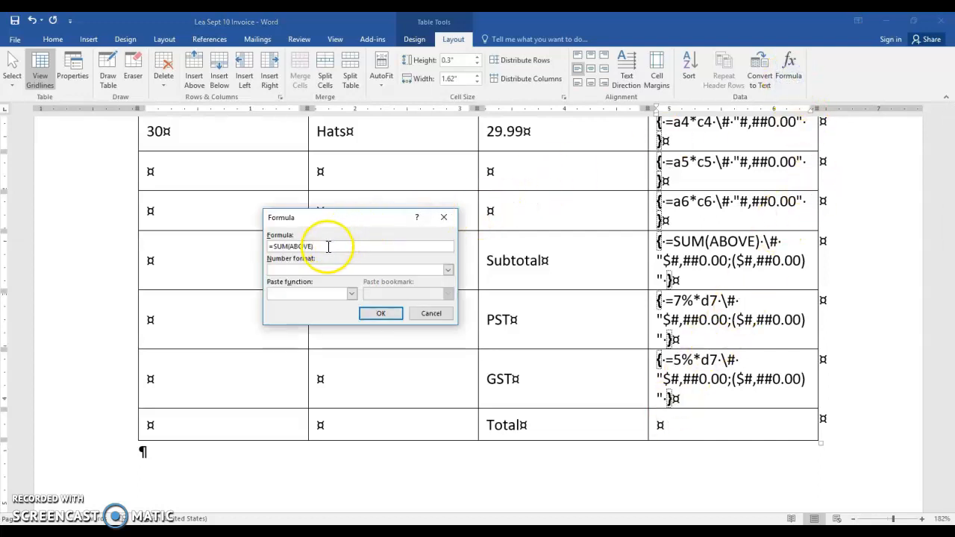
click(335, 245)
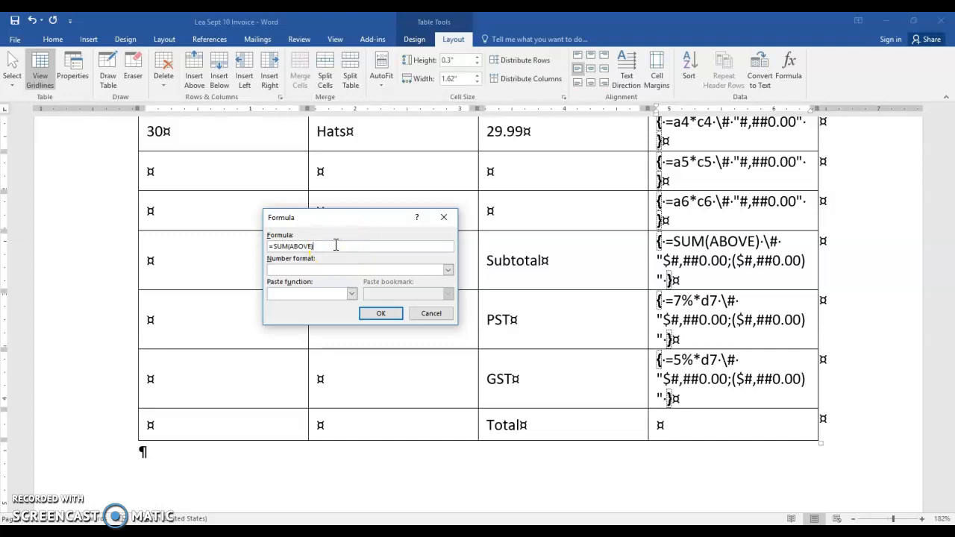
key(BackSpace)
key(BackSpace)
key(BackSpace)
key(BackSpace)
key(BackSpace)
key(BackSpace)
text(d7)
text(:d9))
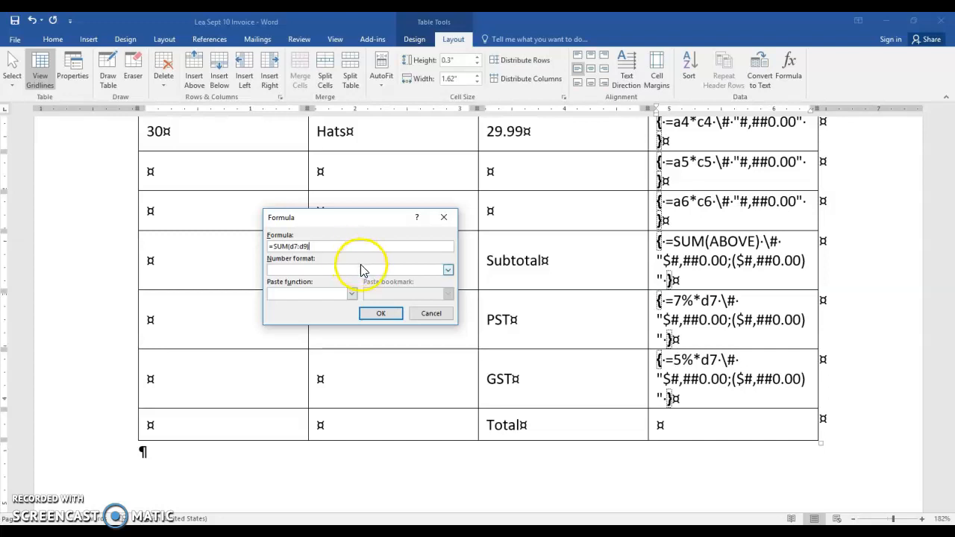
click(448, 269)
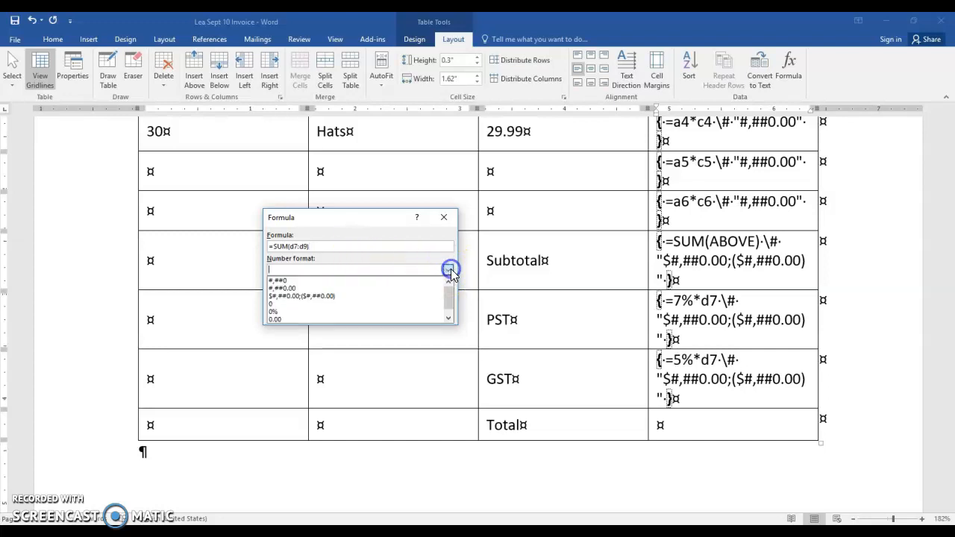
click(331, 295)
click(380, 317)
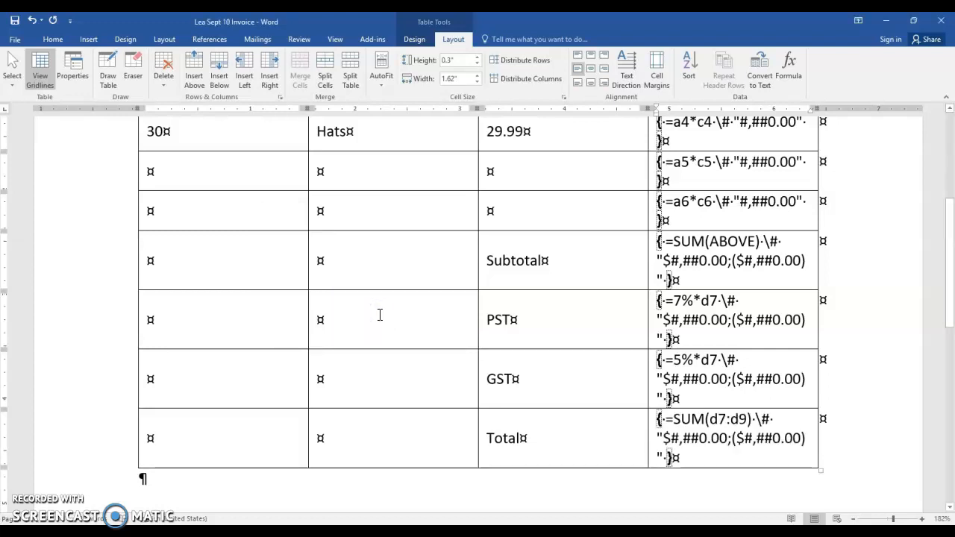
Switch the field codes back to results and review the calculated amounts across the whole invoice table
key(alt+F9)
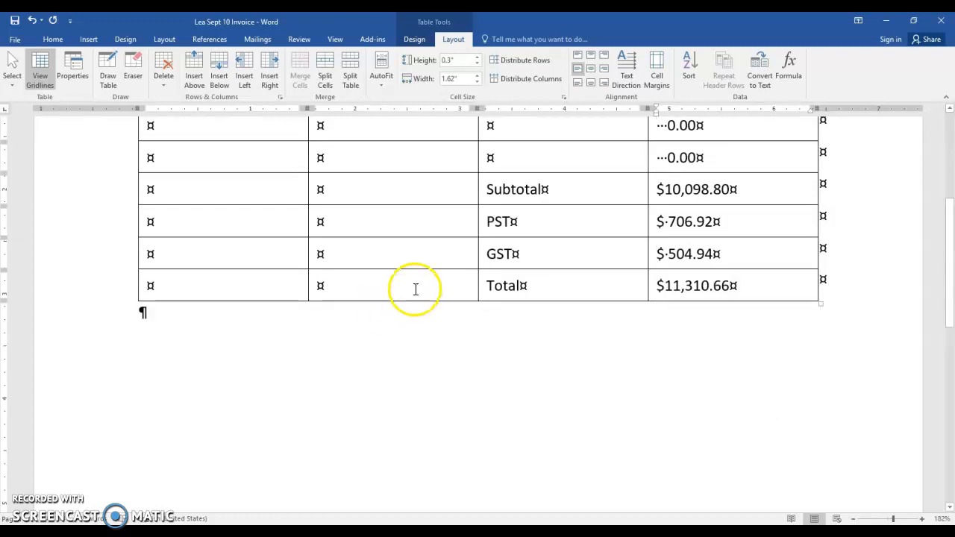
scroll(672, 246, up, 3)
scroll(684, 247, down, 1)
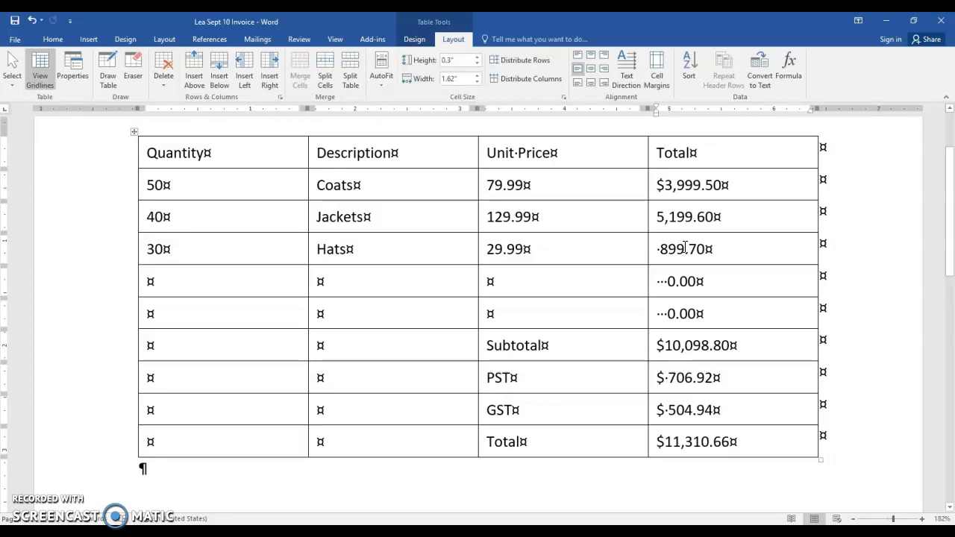
Right-align the Unit Price and Total cells below the header row and add a $ sign before the Coats unit price
drag(492, 185, 758, 446)
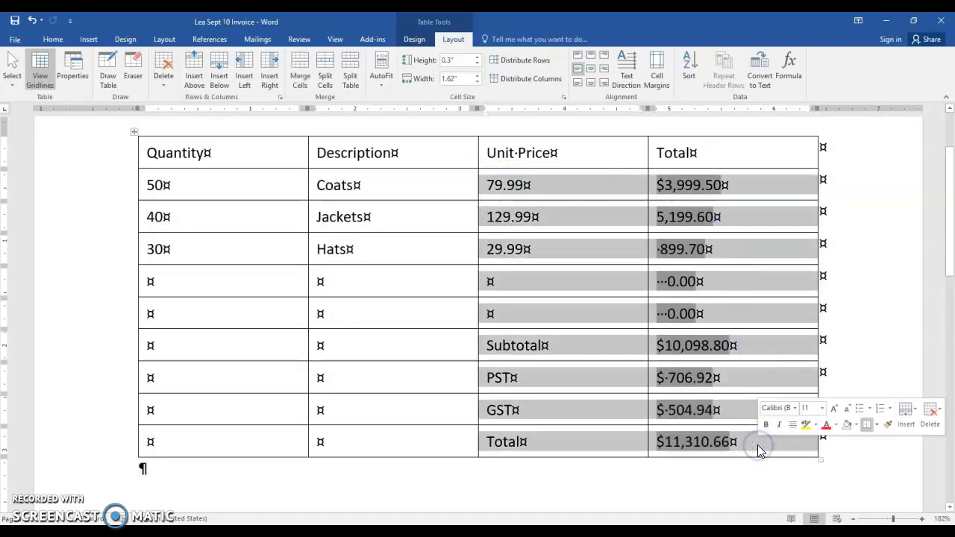
key(ctrl+r)
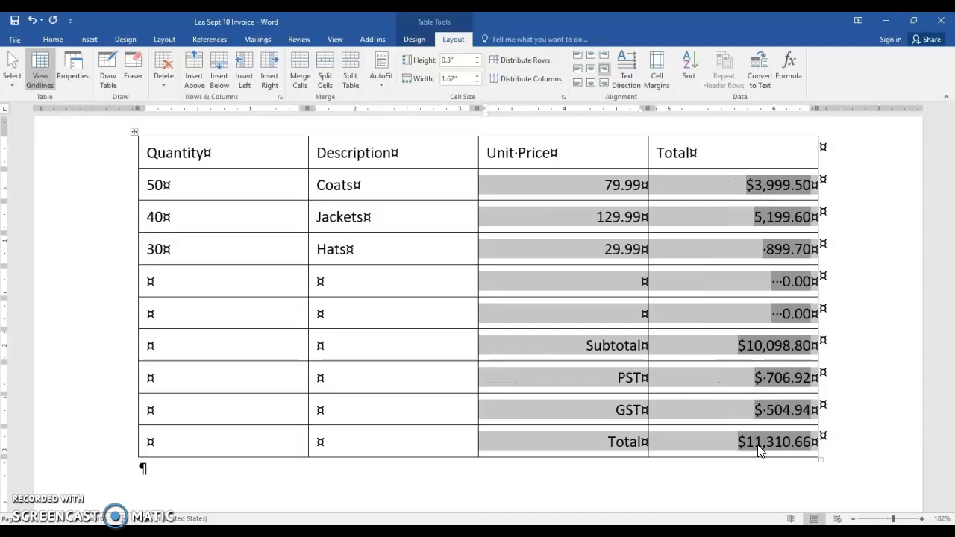
click(606, 190)
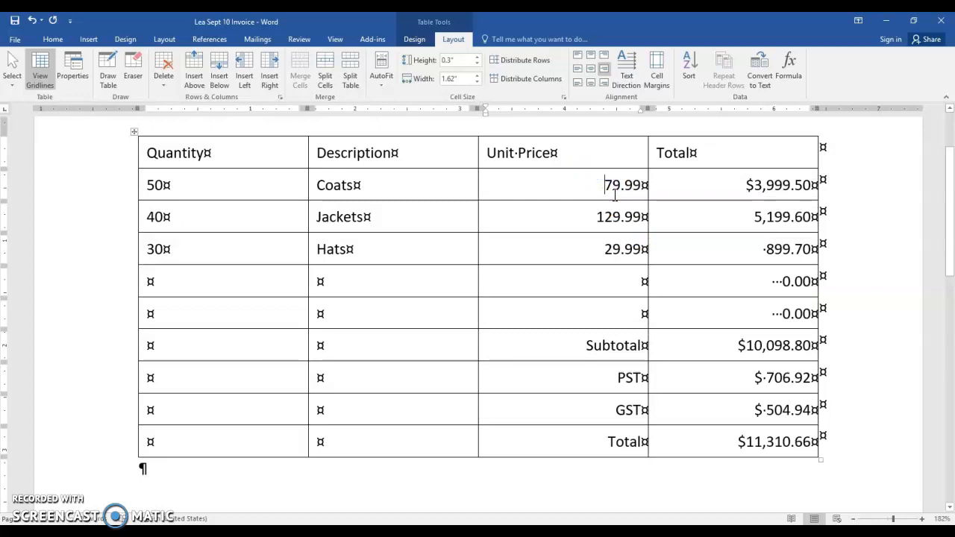
text($)
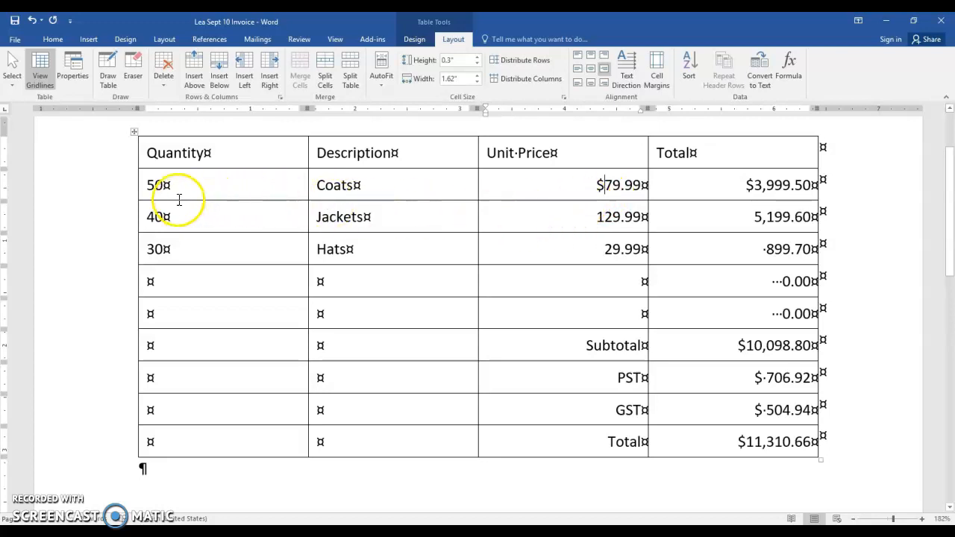
Set the Coats quantity to 60 and the Jackets quantity to 50
drag(145, 183, 157, 185)
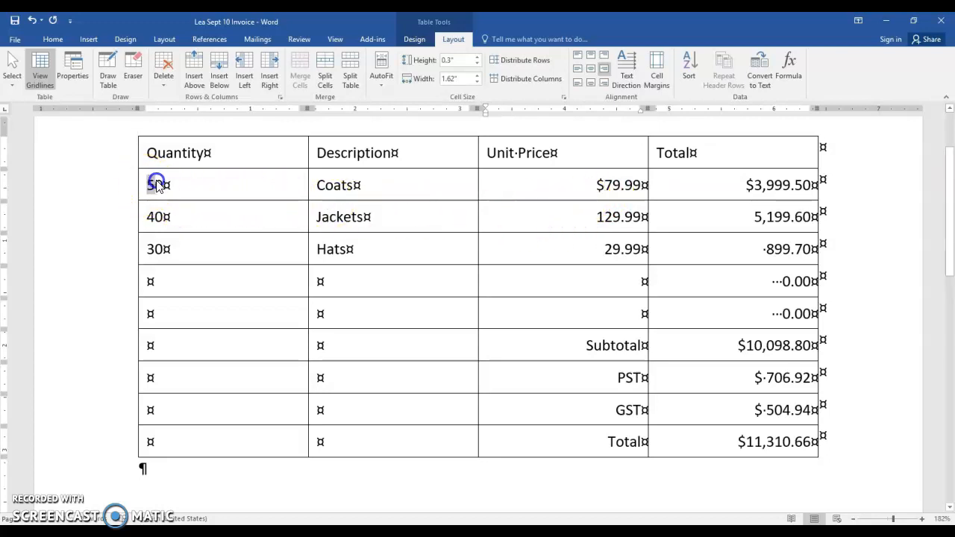
text(6)
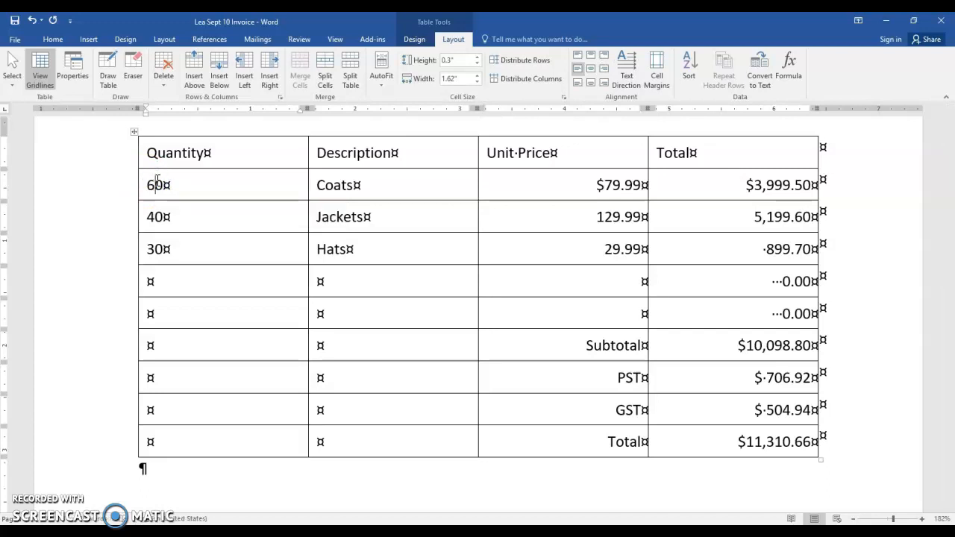
click(143, 215)
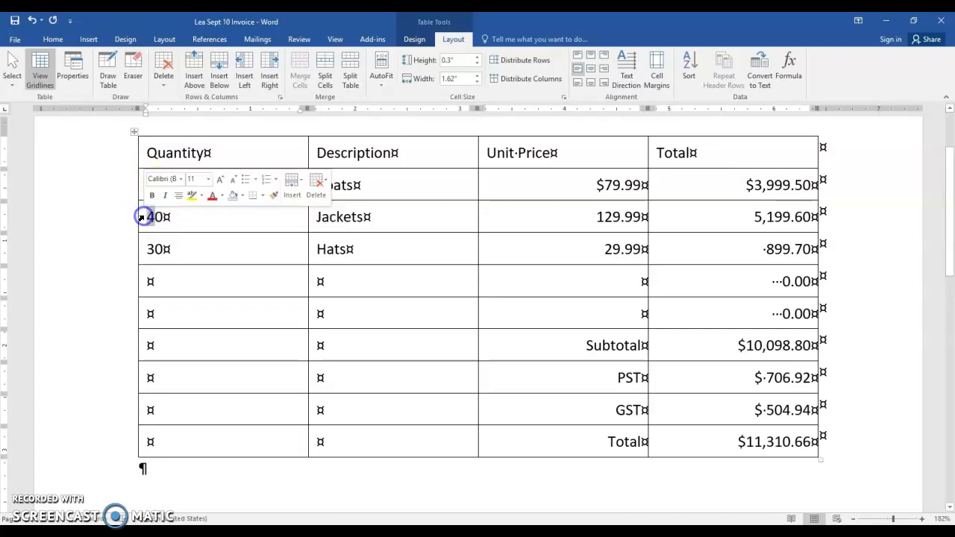
text(5)
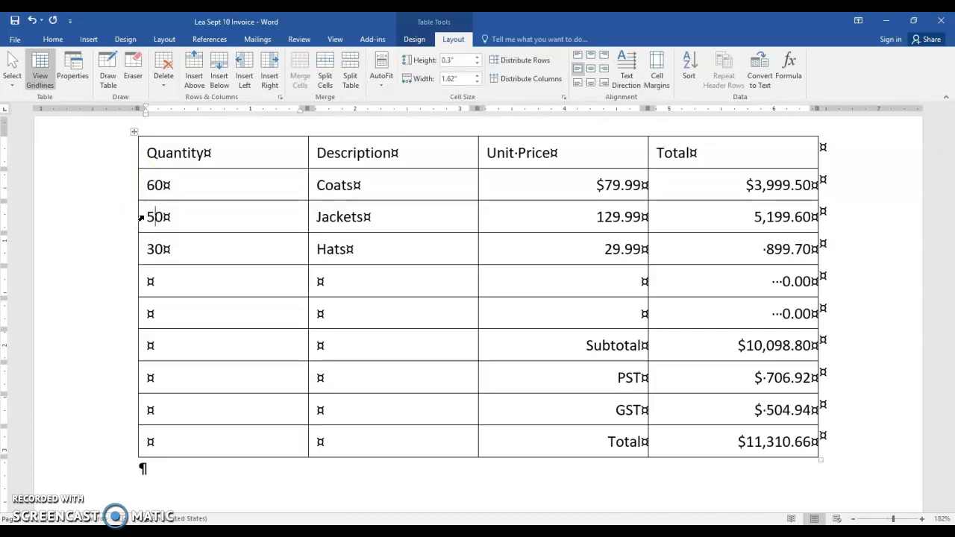
Set the Hats unit price to 39.99 and update all formula fields in the Total column
click(612, 248)
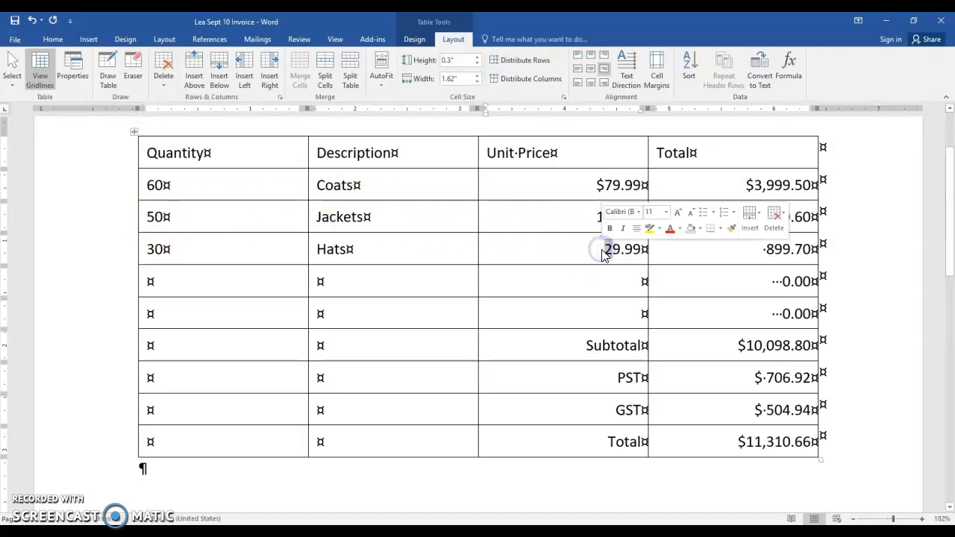
key(Delete)
text(3)
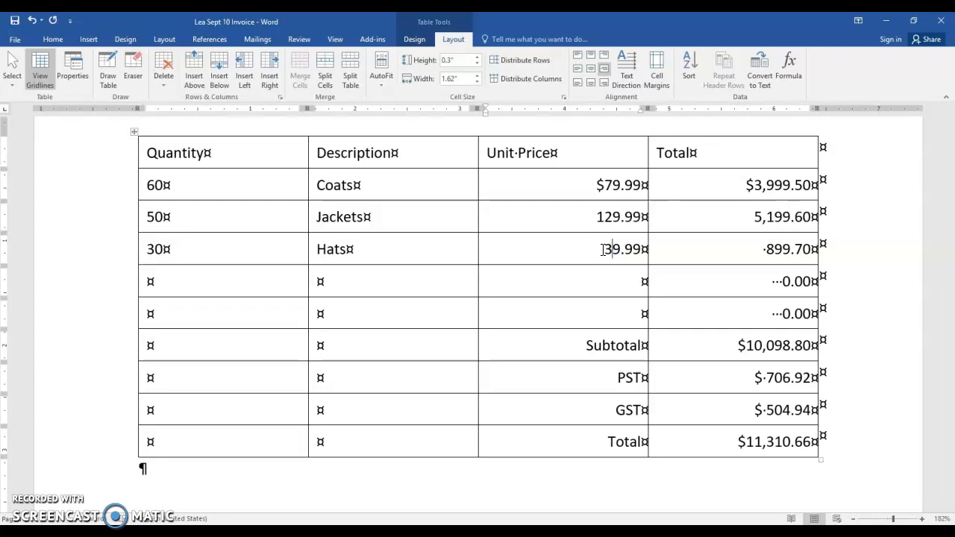
drag(692, 183, 718, 436)
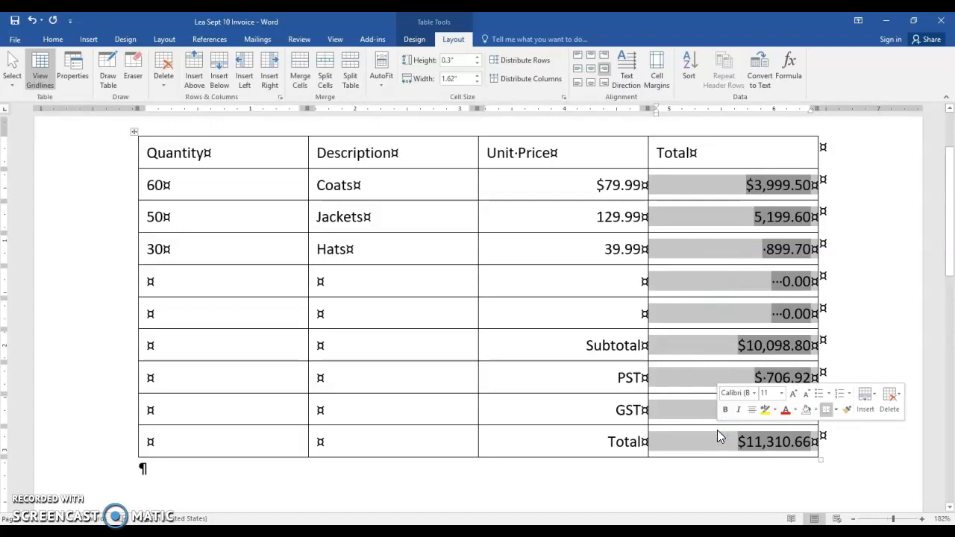
key(F9)
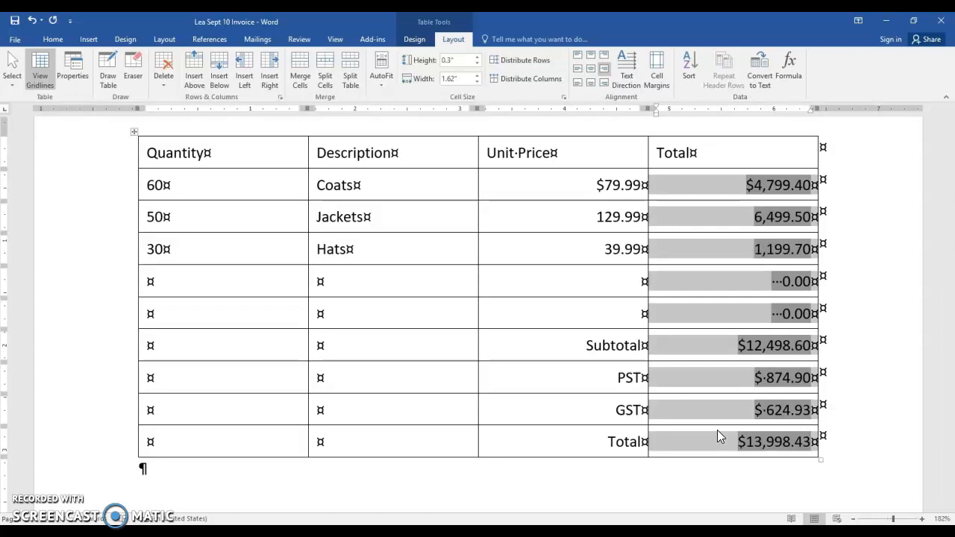
Set the Hats unit price to 29.99 and the Coats quantity to 55
click(612, 250)
key(BackSpace)
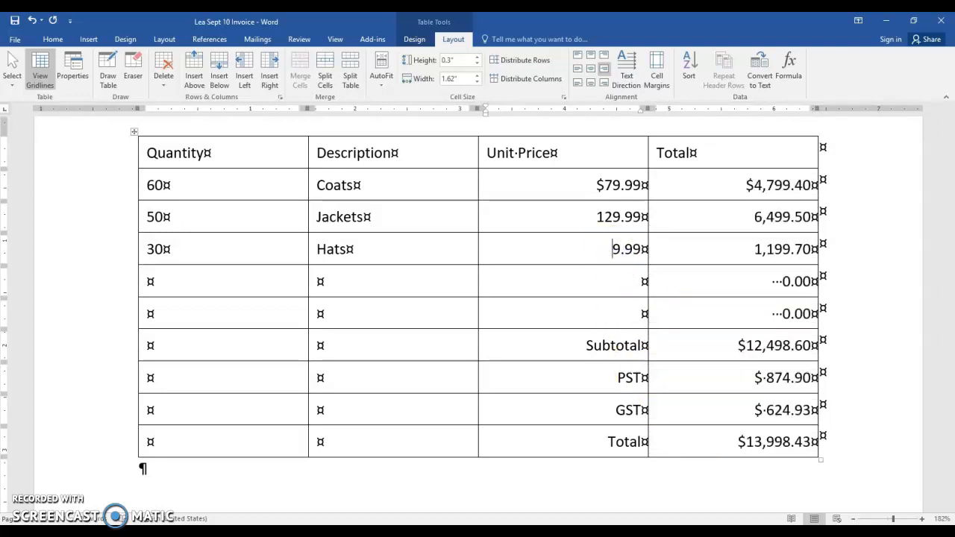
text(2)
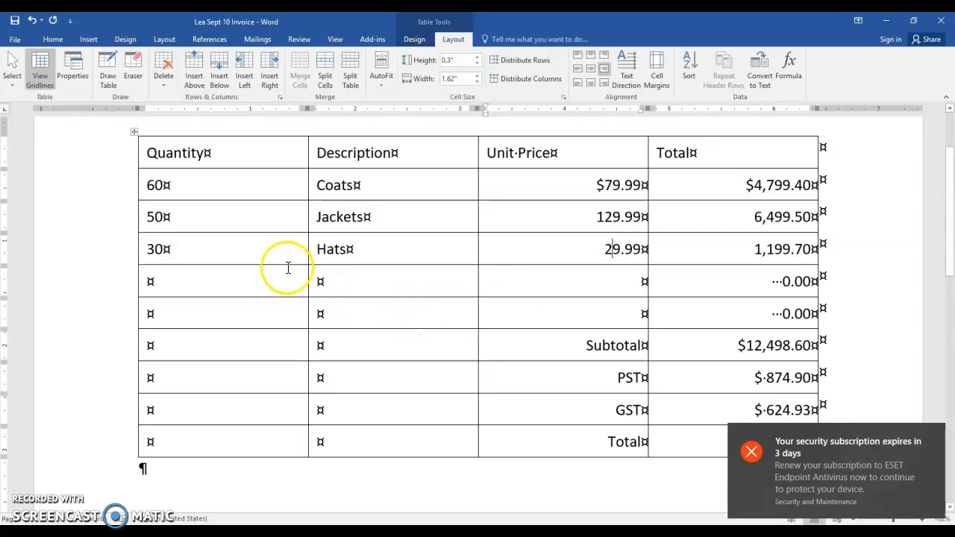
click(155, 185)
key(BackSpace)
text(5)
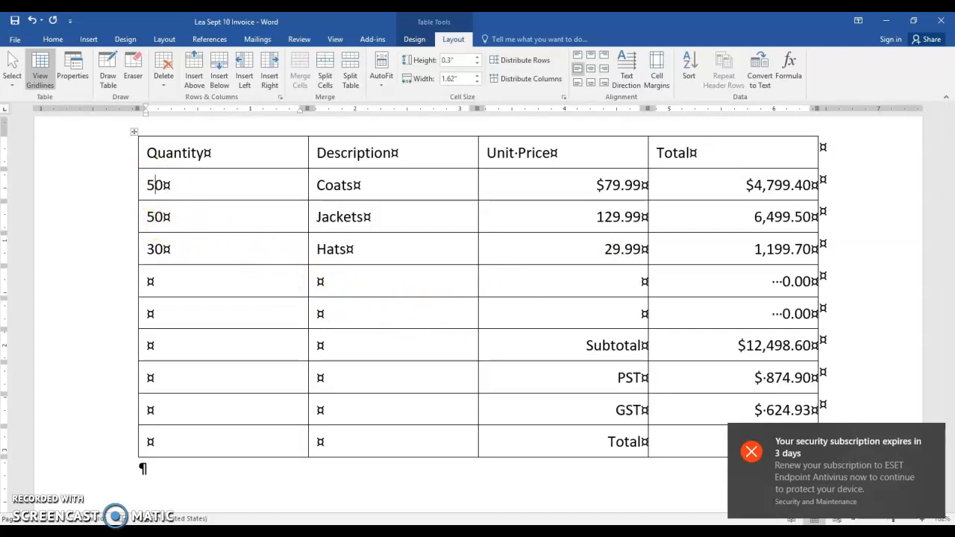
key(Delete)
text(5)
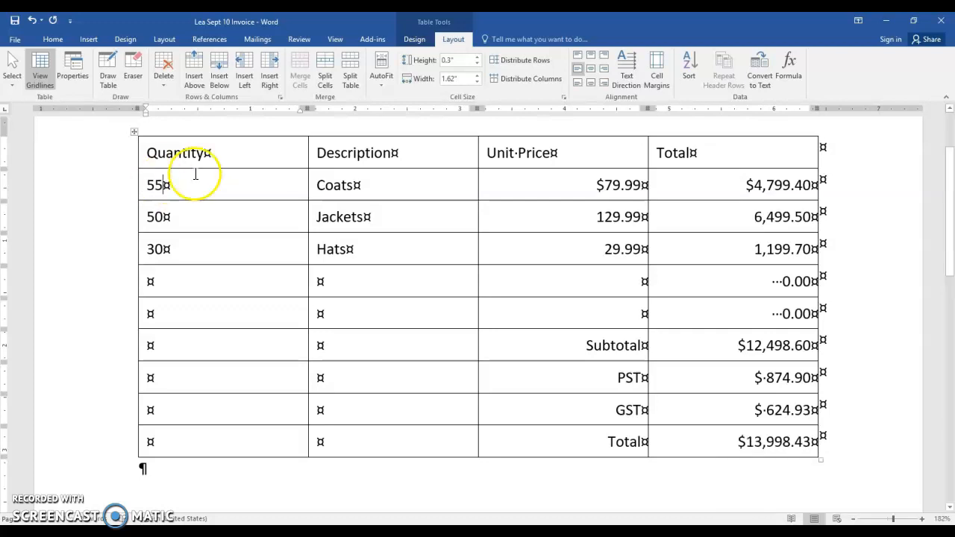
Recalculate every formula field in the Total column, from the Coats row down to the final Total row
drag(685, 188, 708, 446)
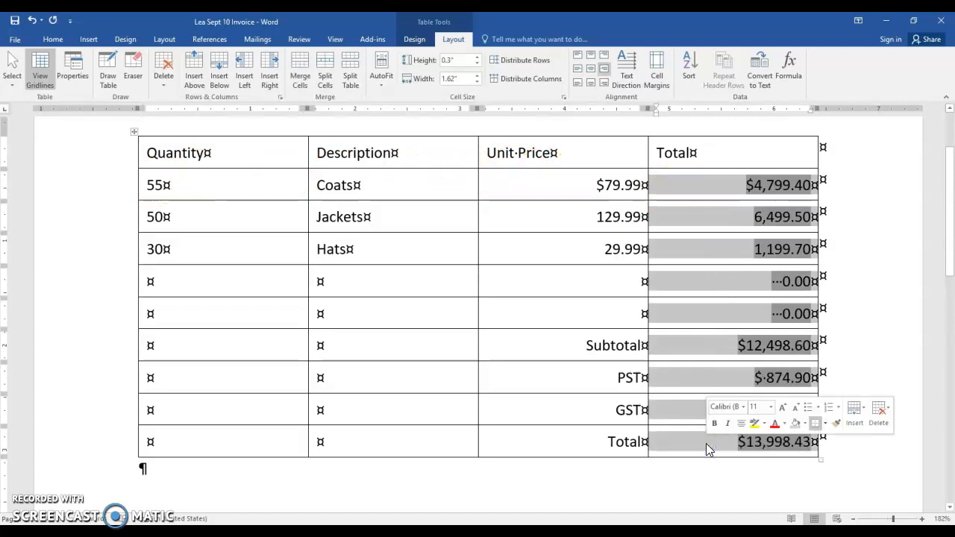
key(F9)
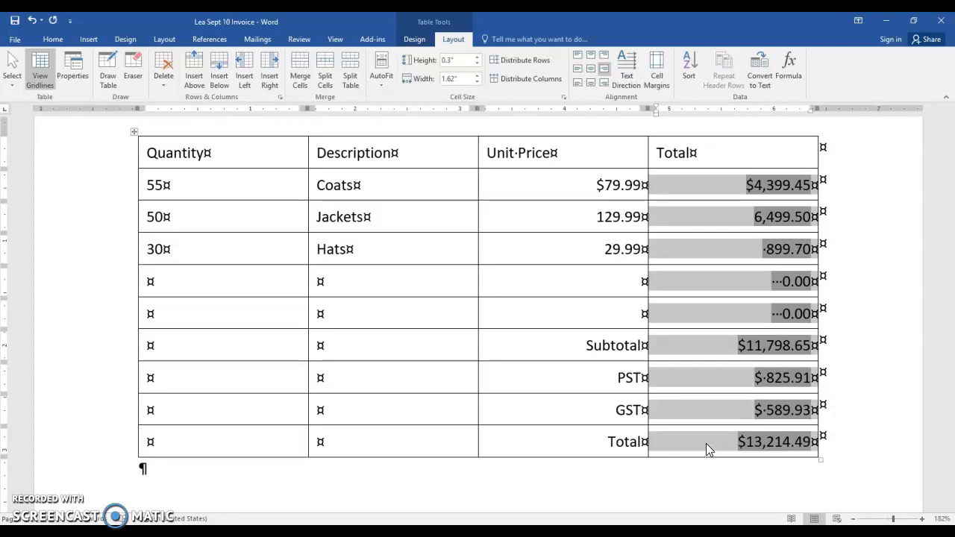
click(733, 314)
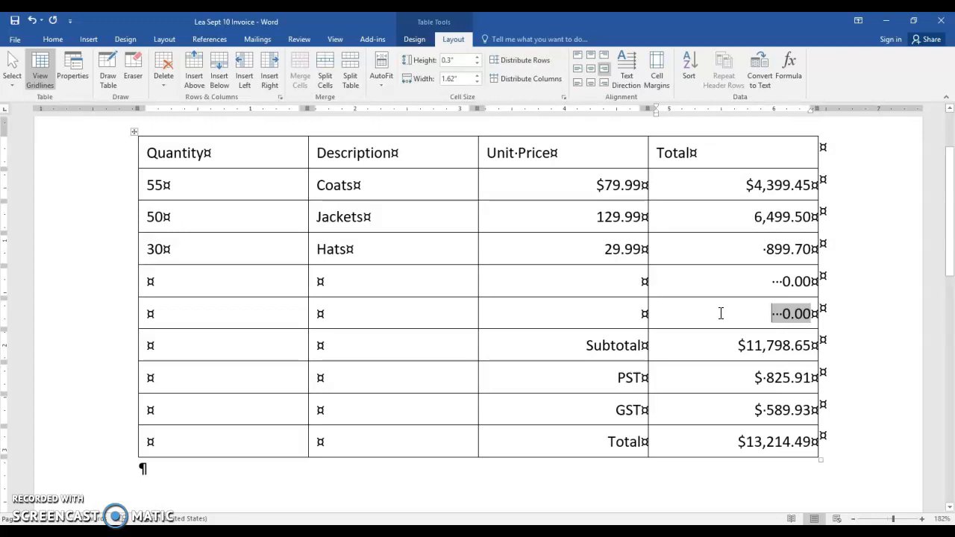
Add a new line above the table with the centered title "Invoice September 10"
key(ctrl+Home)
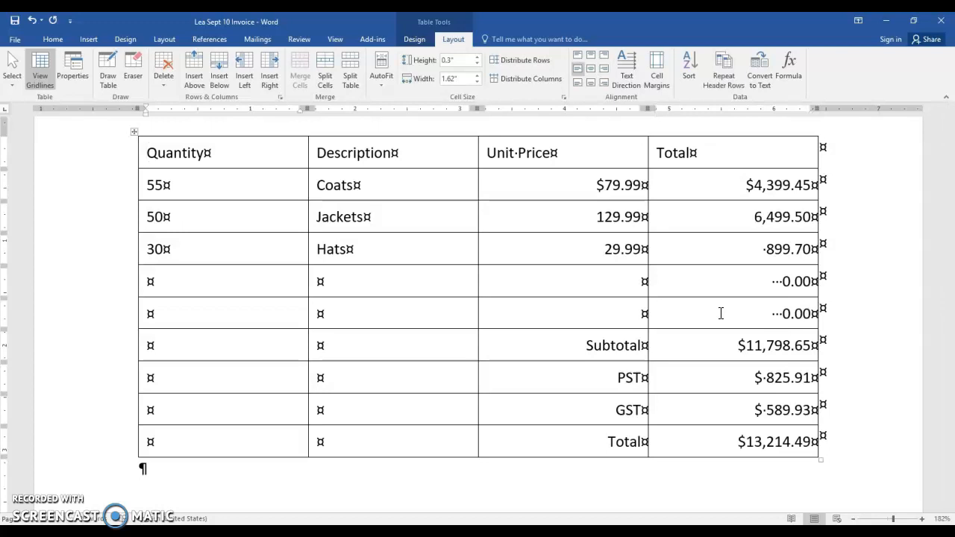
key(Return)
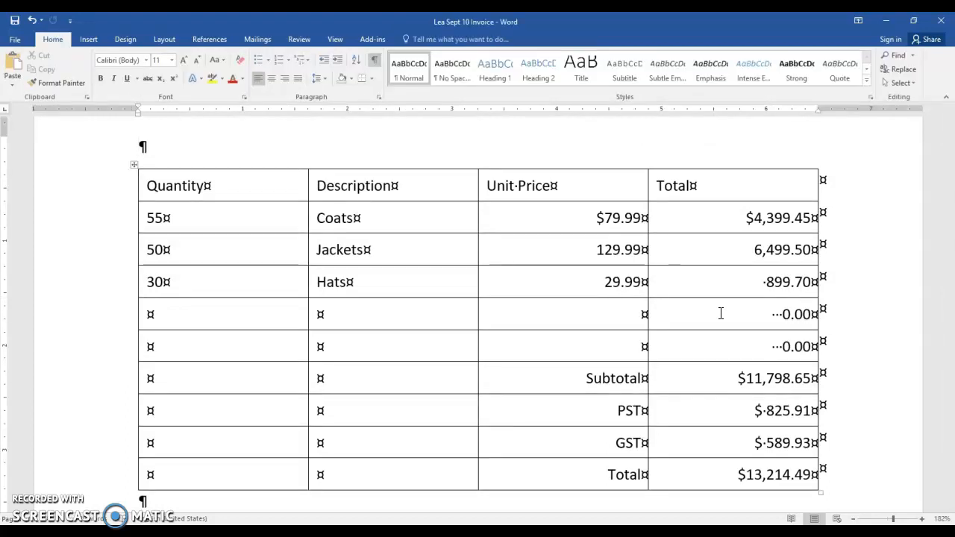
text(Inov)
key(BackSpace)
key(BackSpace)
text(vo)
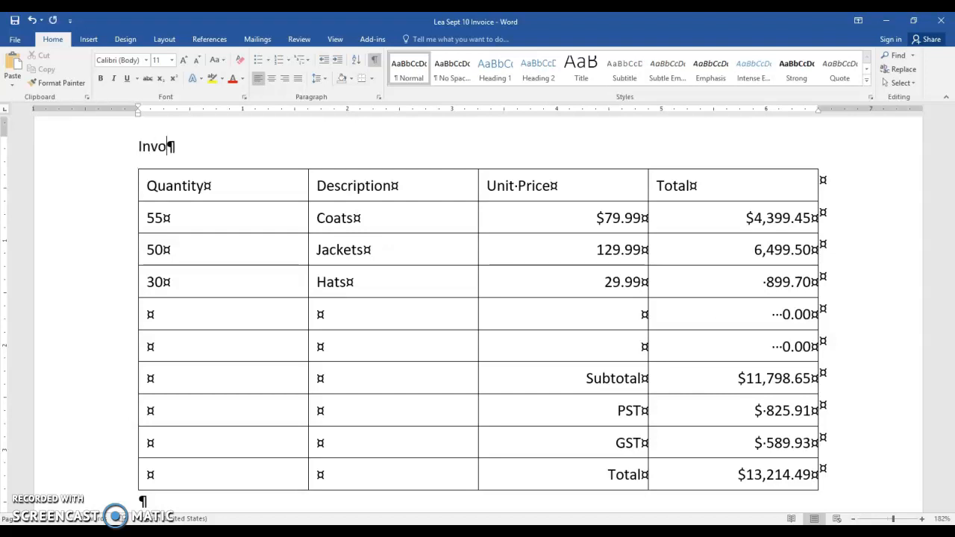
text(ice September 10)
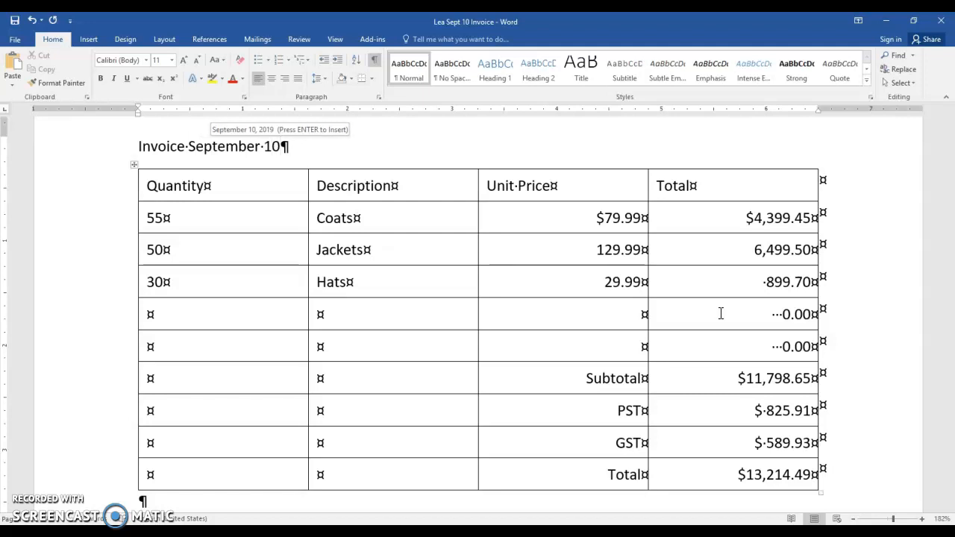
key(ctrl+e)
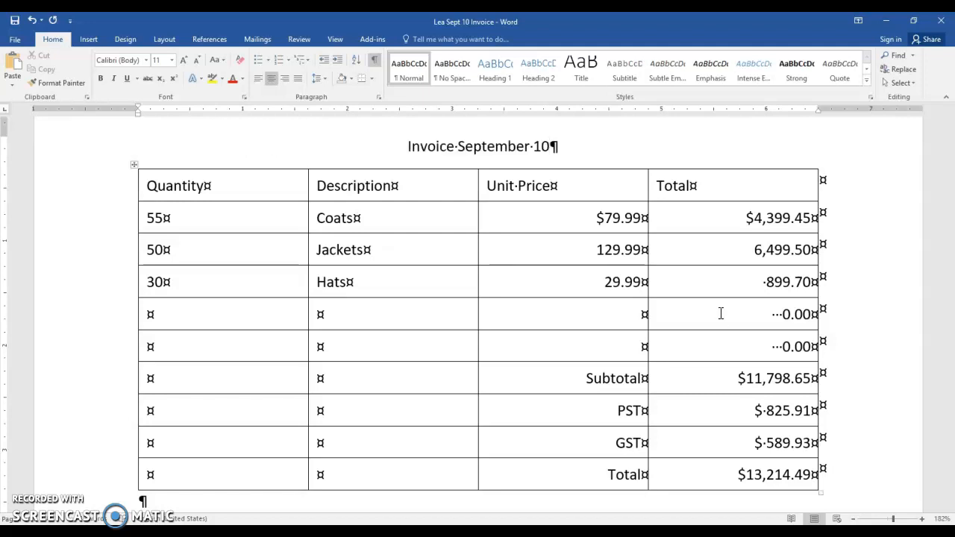
Format the invoice title above the table as 16 pt, bold, italic and red
key(shift+Home)
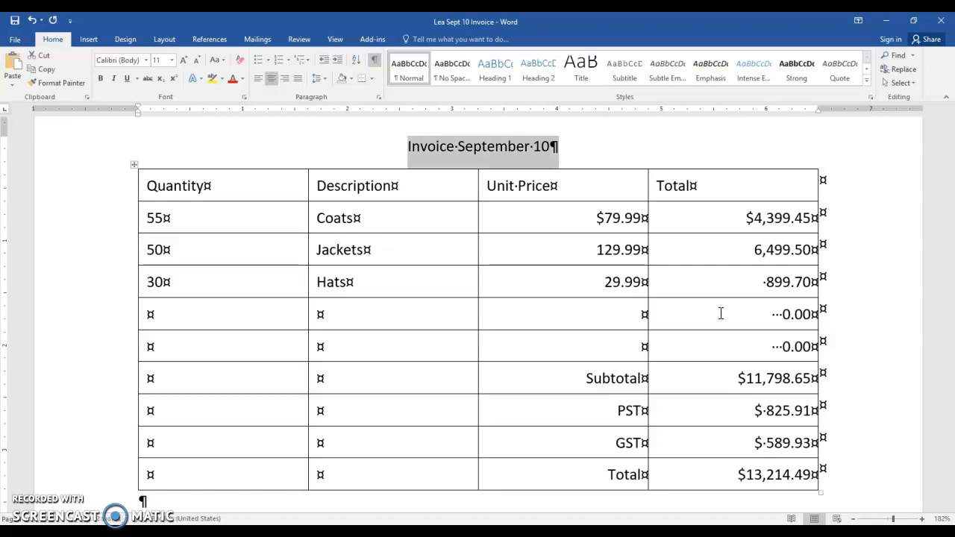
key(ctrl+shift+period)
key(ctrl+shift+period)
key(ctrl+shift+period)
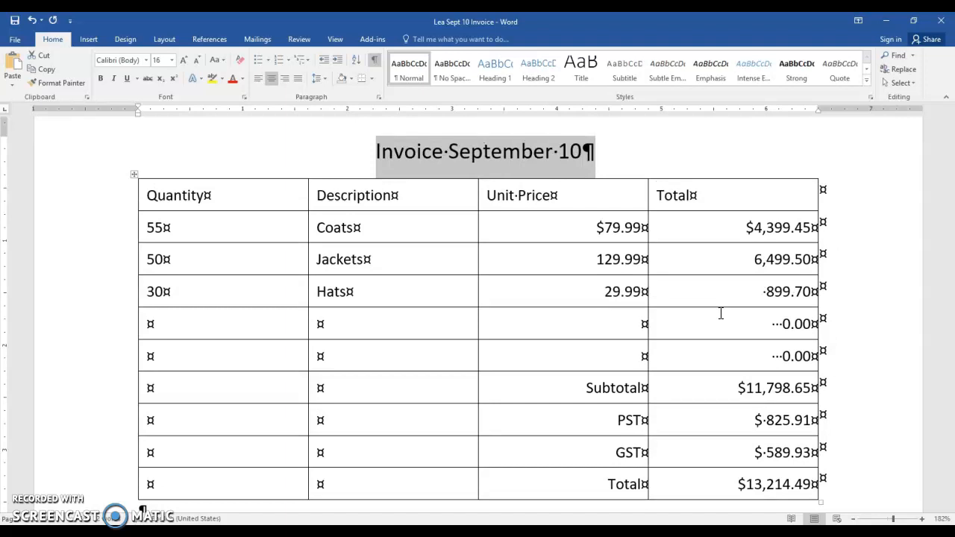
key(ctrl+b)
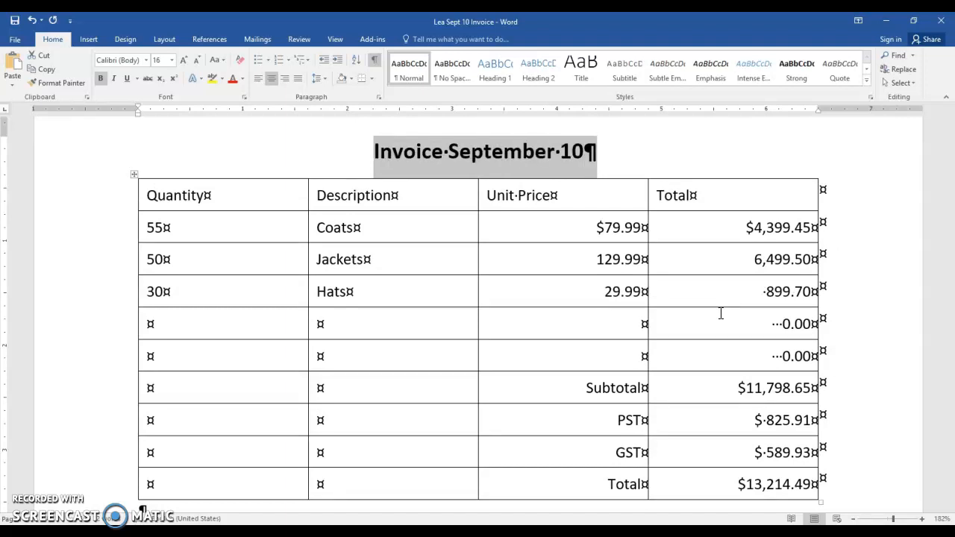
key(ctrl+i)
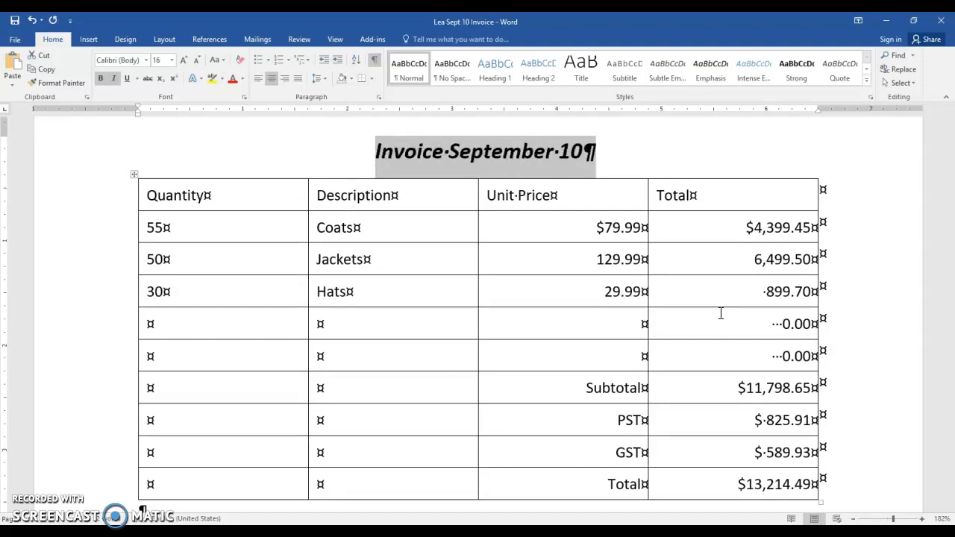
click(233, 79)
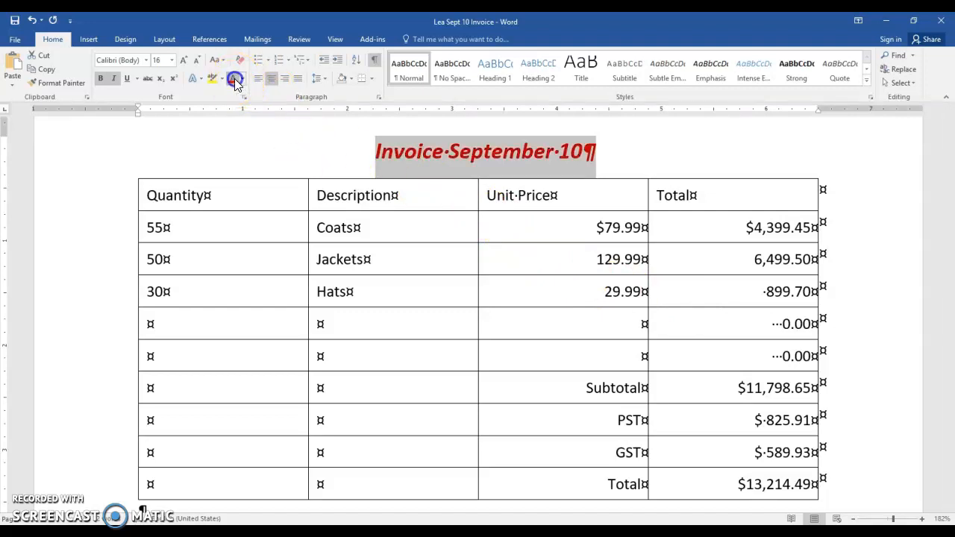
click(627, 154)
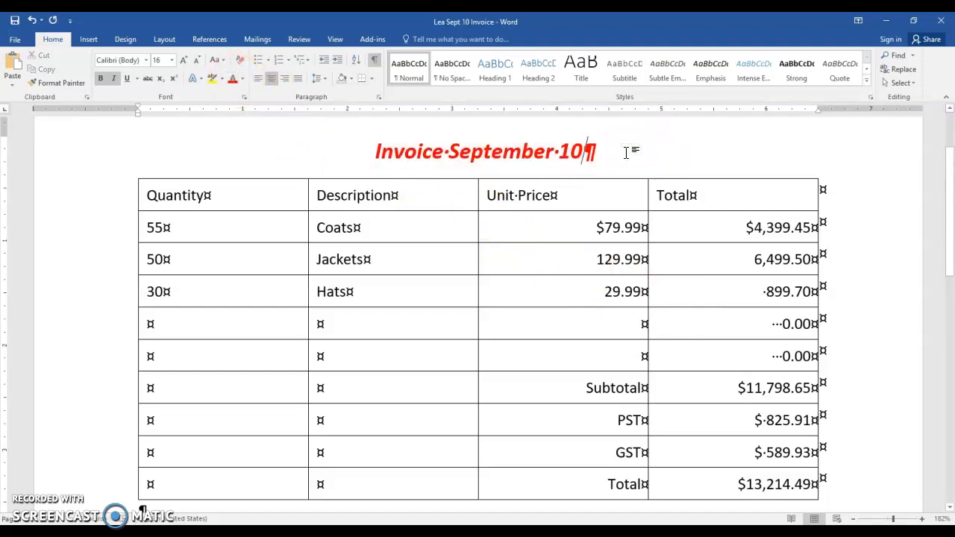